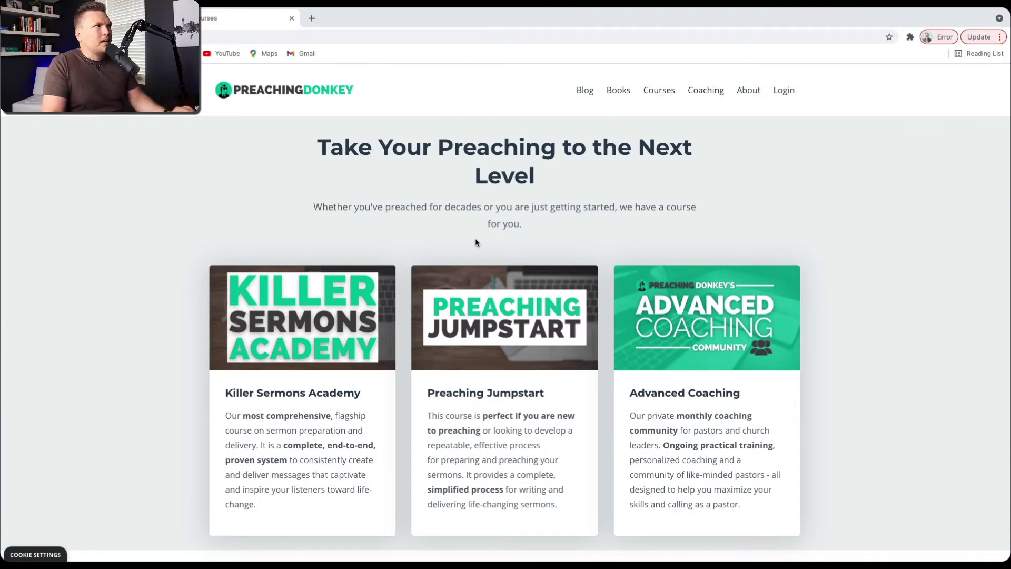
scroll(361, 231, down, 1)
scroll(362, 231, up, 1)
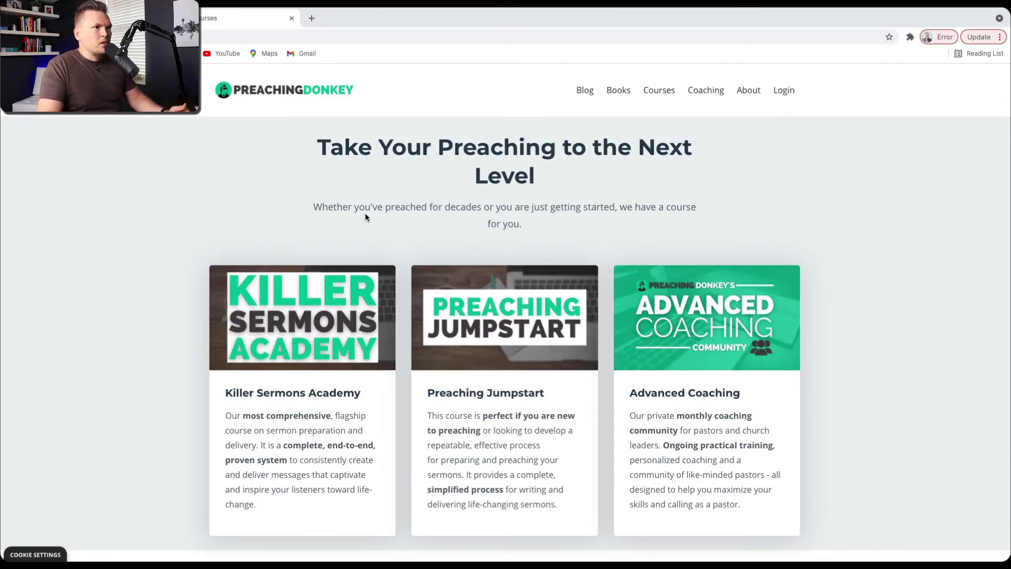
click(660, 91)
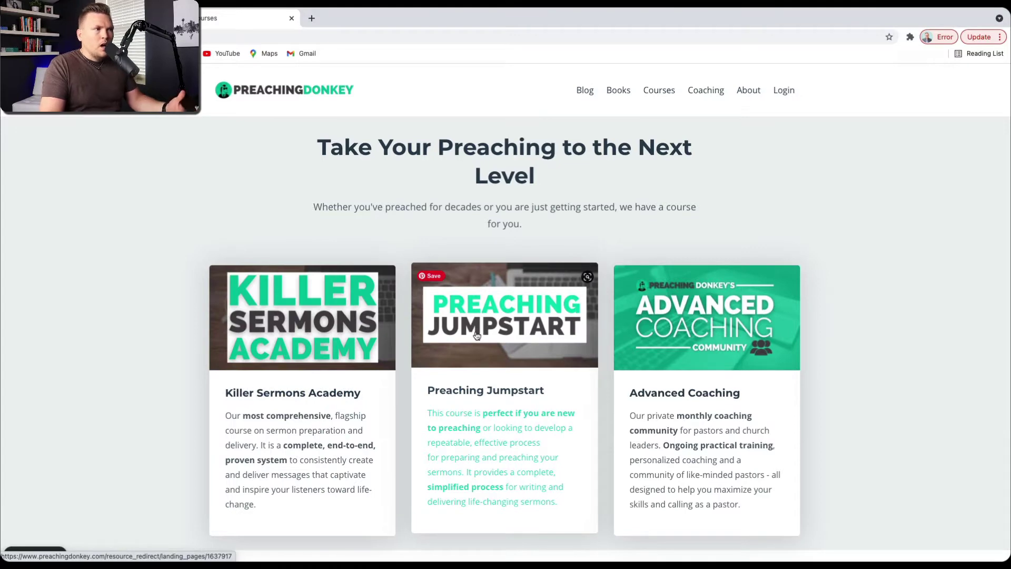
click(299, 354)
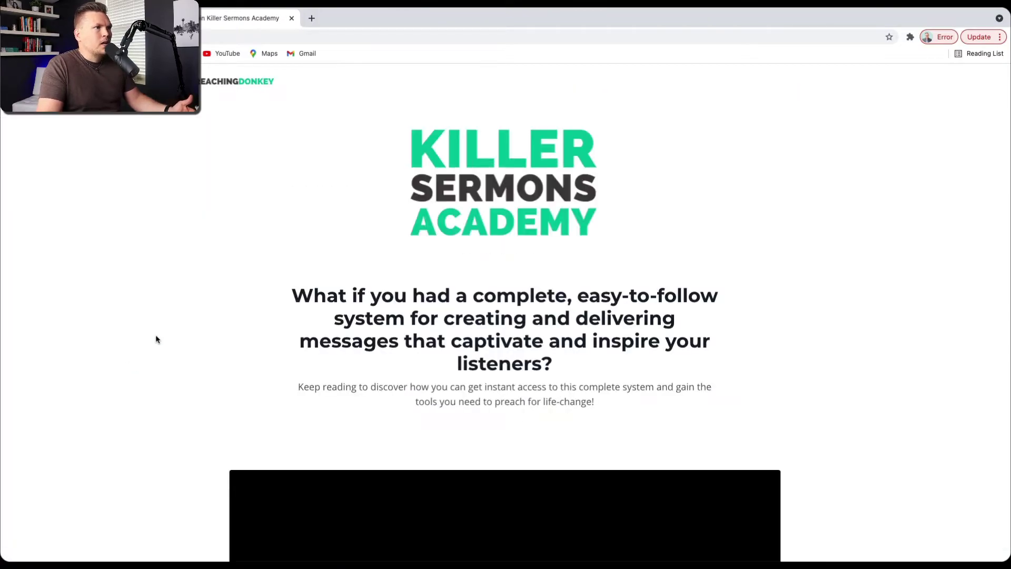
scroll(156, 340, down, 5)
scroll(156, 339, up, 5)
scroll(156, 340, down, 20)
scroll(156, 339, down, 20)
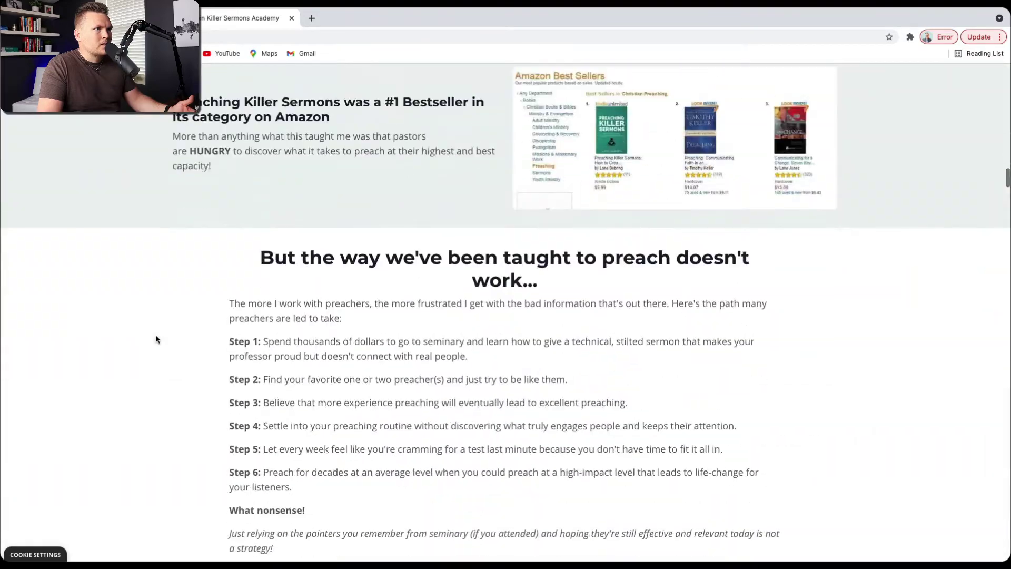
scroll(156, 339, down, 20)
scroll(156, 340, down, 20)
scroll(156, 339, down, 20)
scroll(156, 339, down, 14)
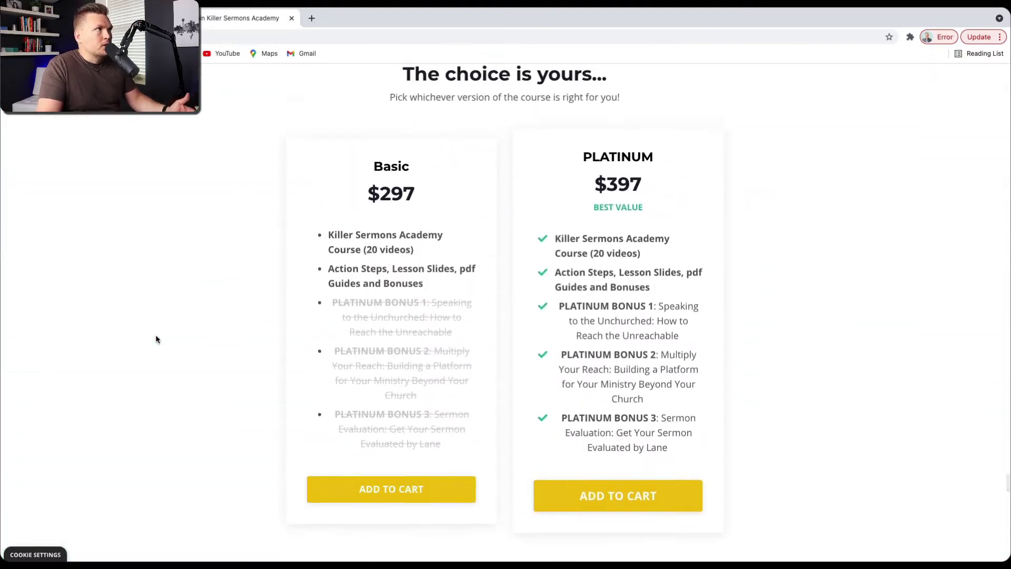
scroll(191, 122, up, 20)
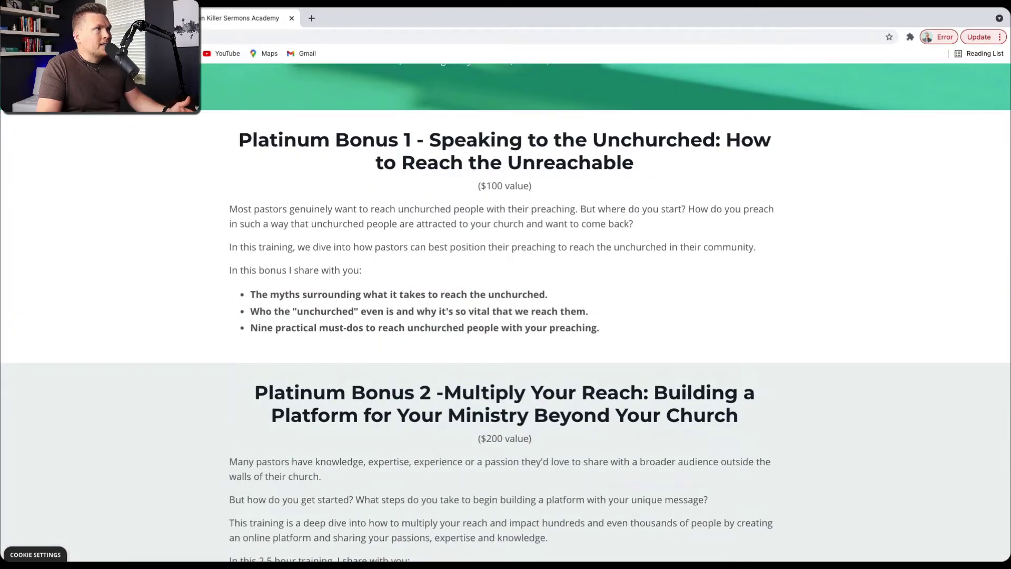
key(super+bracketleft)
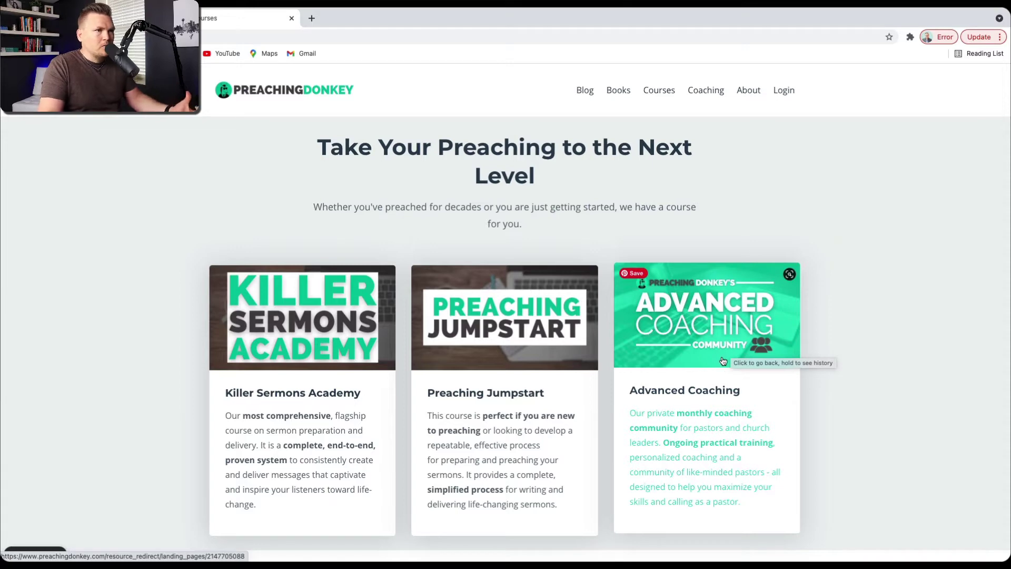
Step: Open the Advanced Coaching card's waiting-list page, then reach the admin Website > Pages list
click(704, 352)
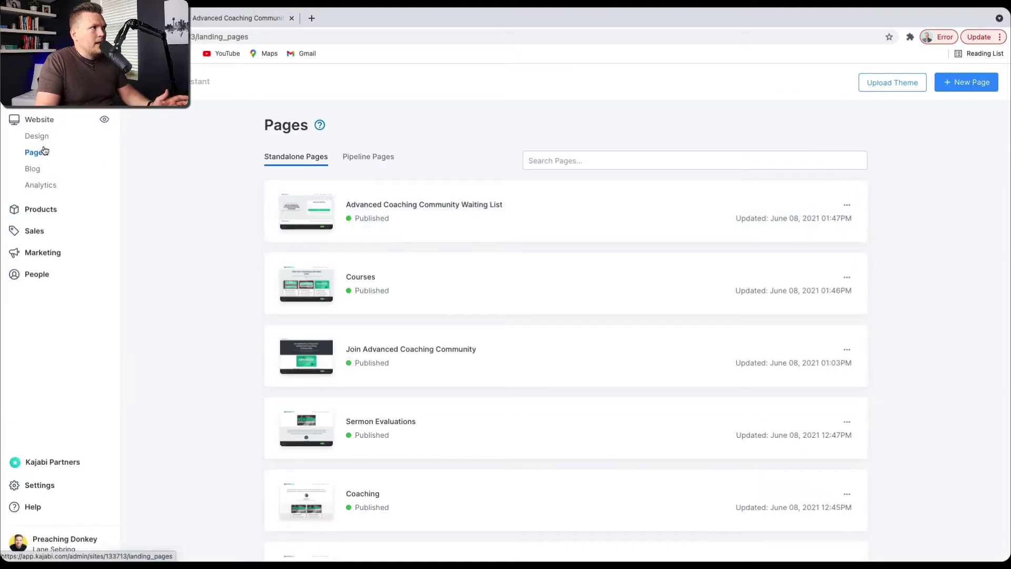
Step: Open the waiting list page in the page editor and select its heading text block
click(402, 210)
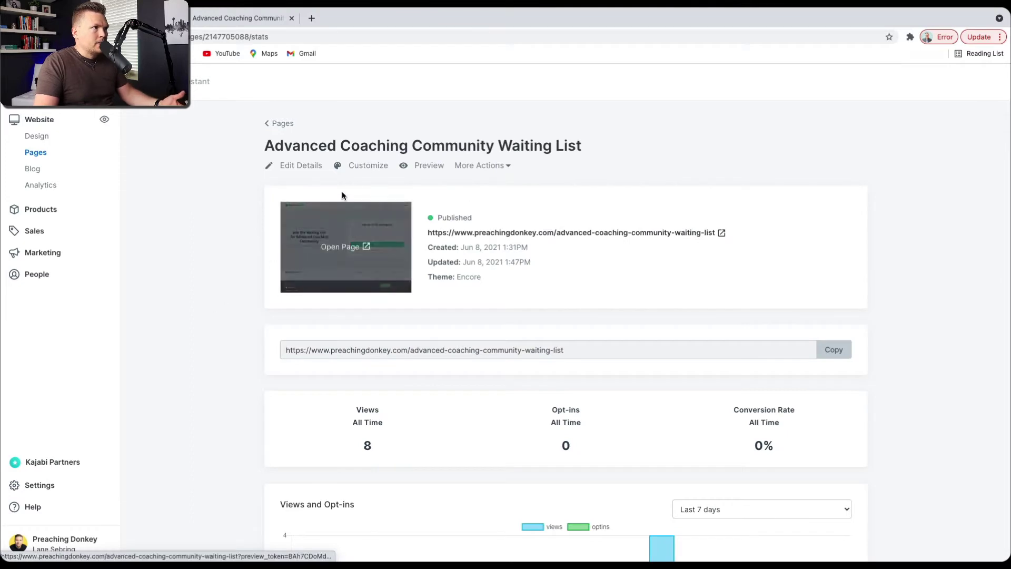
click(367, 168)
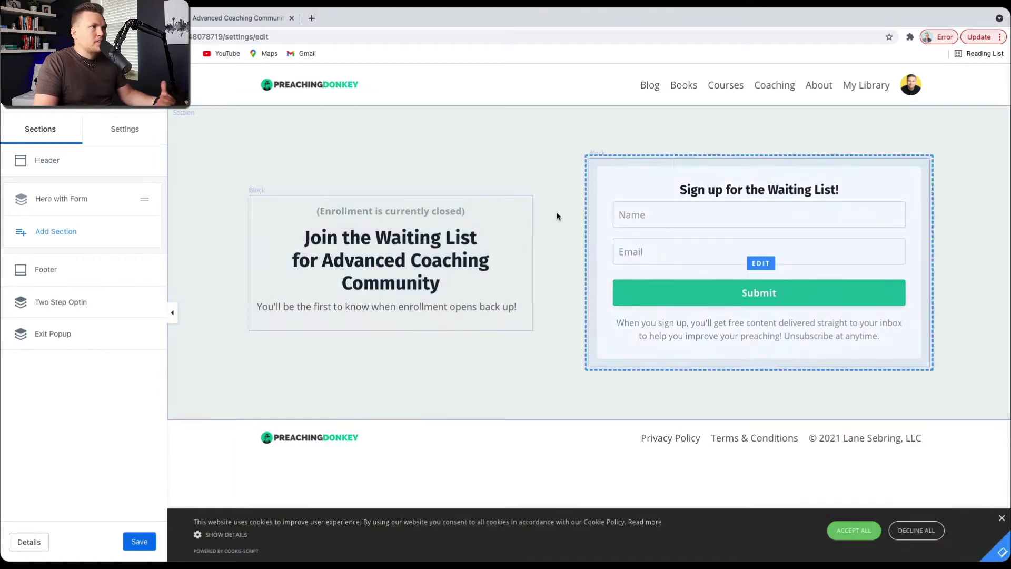
click(334, 271)
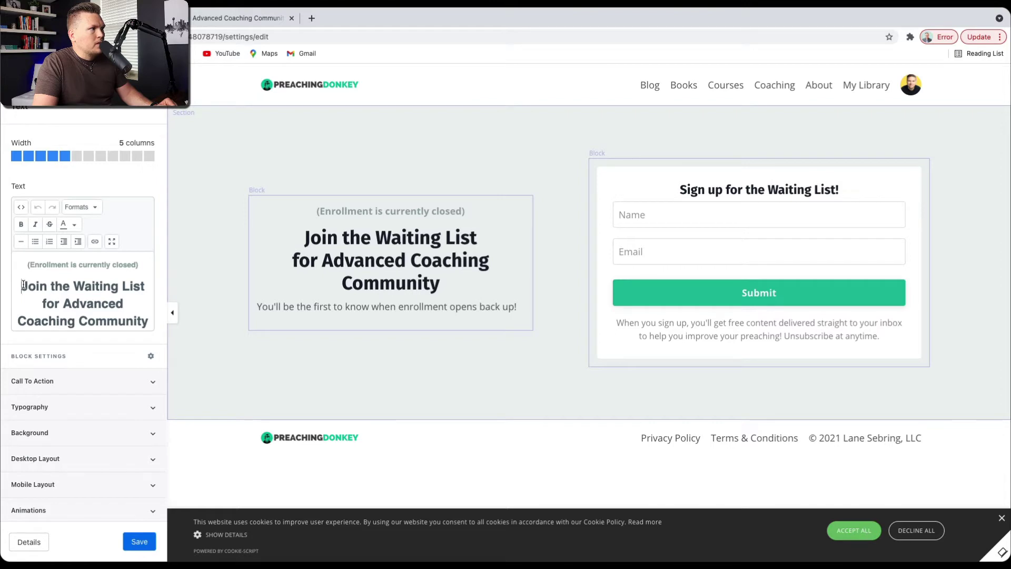
Step: Review the text block's Formats options, the hero section settings and the enrollment paragraph
drag(22, 285, 147, 279)
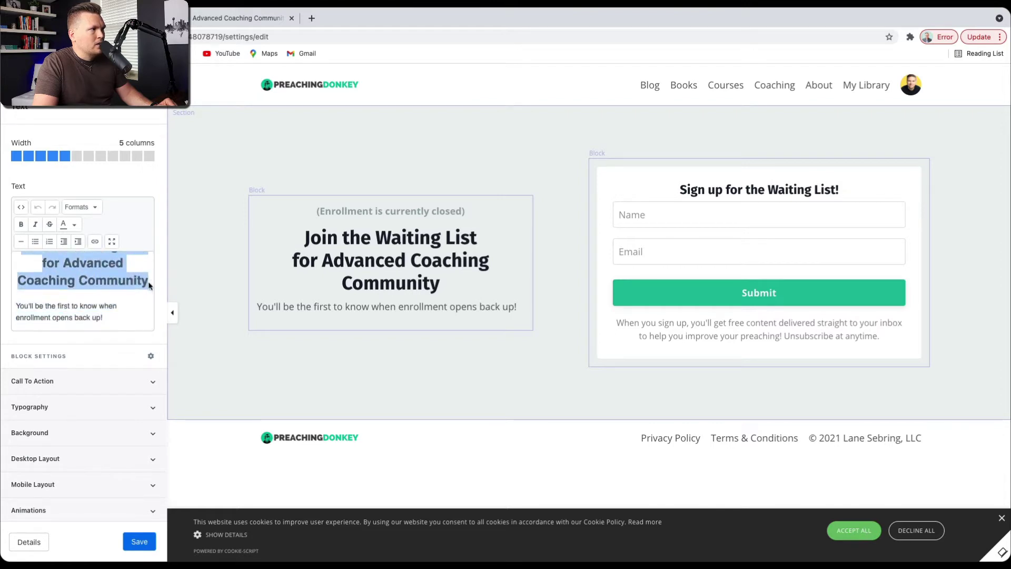
click(94, 209)
mouse_move(94, 223)
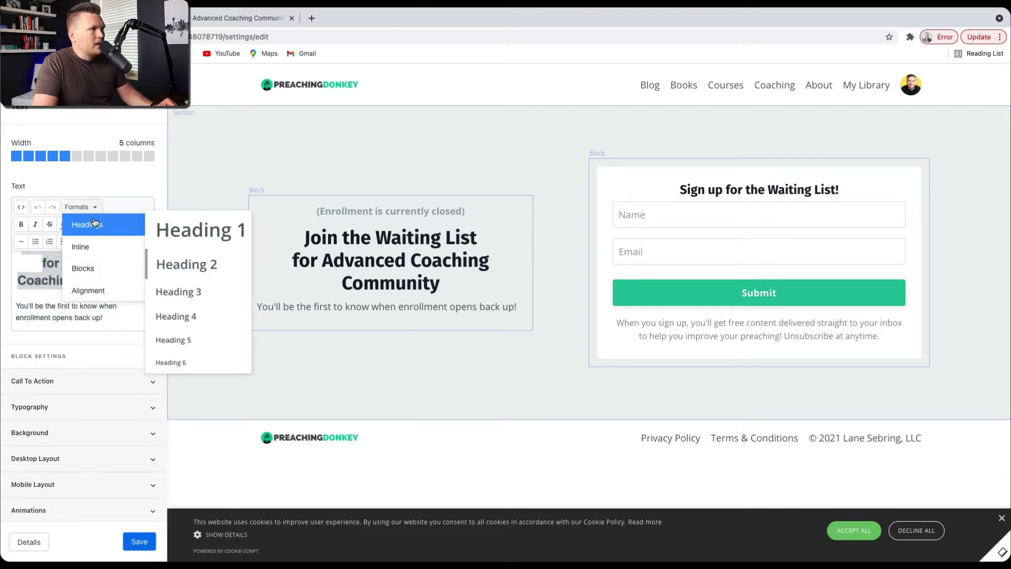
click(298, 394)
mouse_move(88, 291)
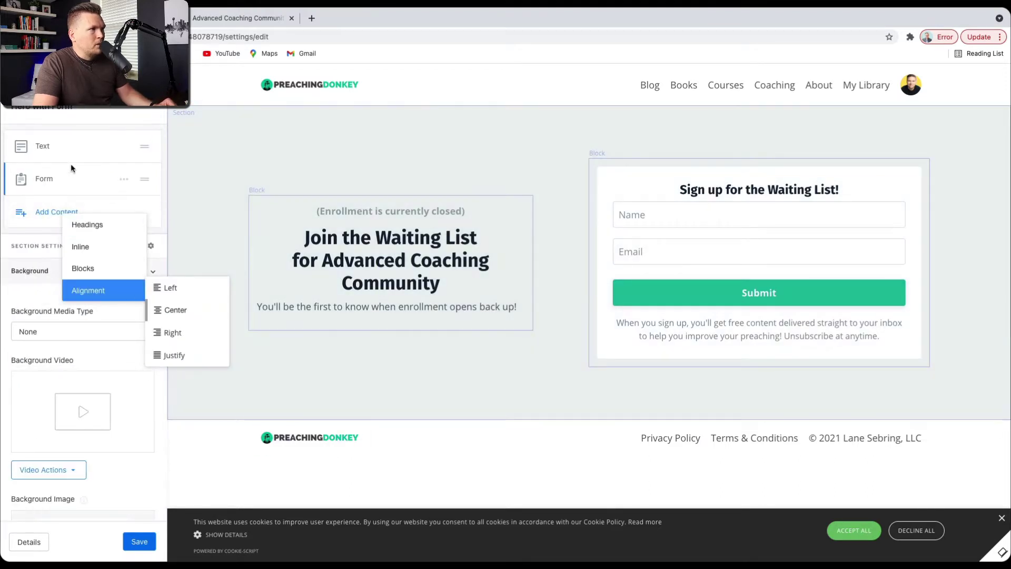
click(324, 315)
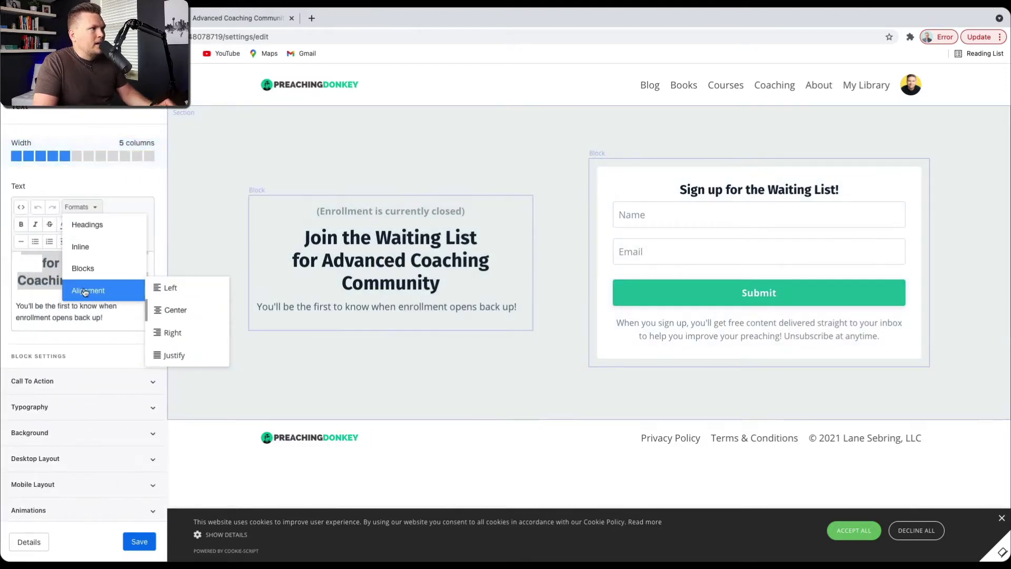
triple_click(113, 319)
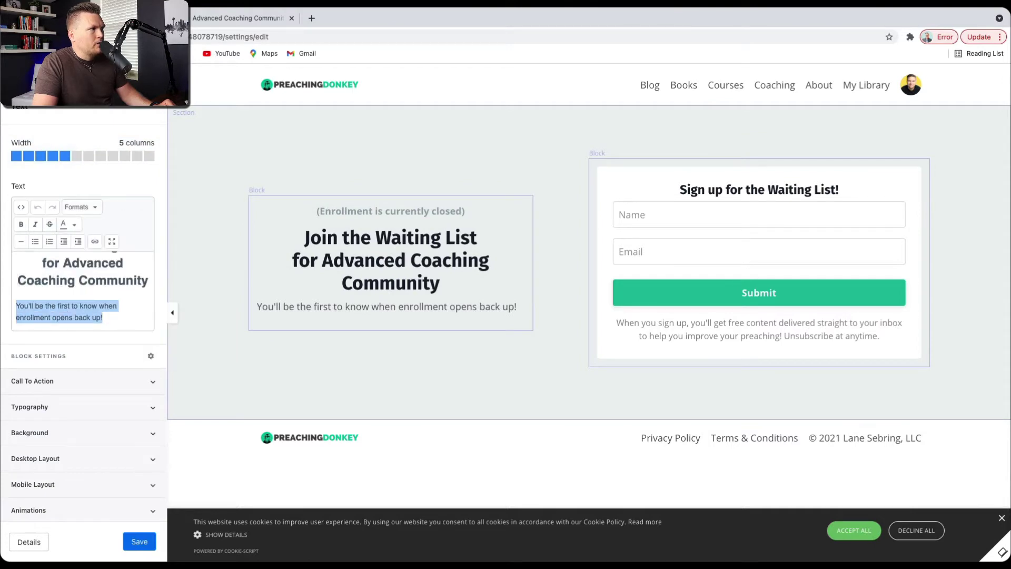
click(40, 317)
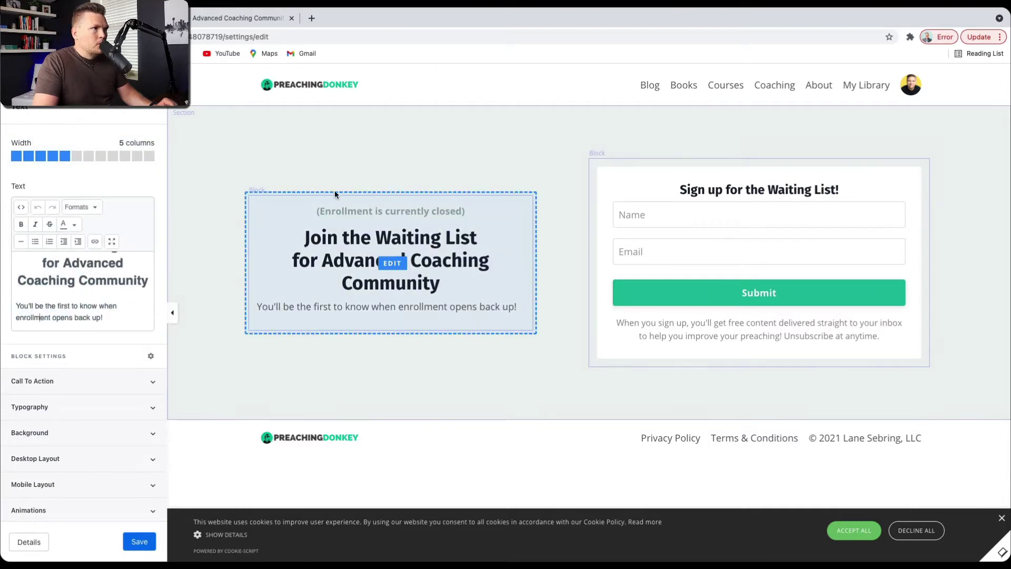
Step: Inspect the sign-up form block's settings and browse its available forms without changing the selection
click(313, 134)
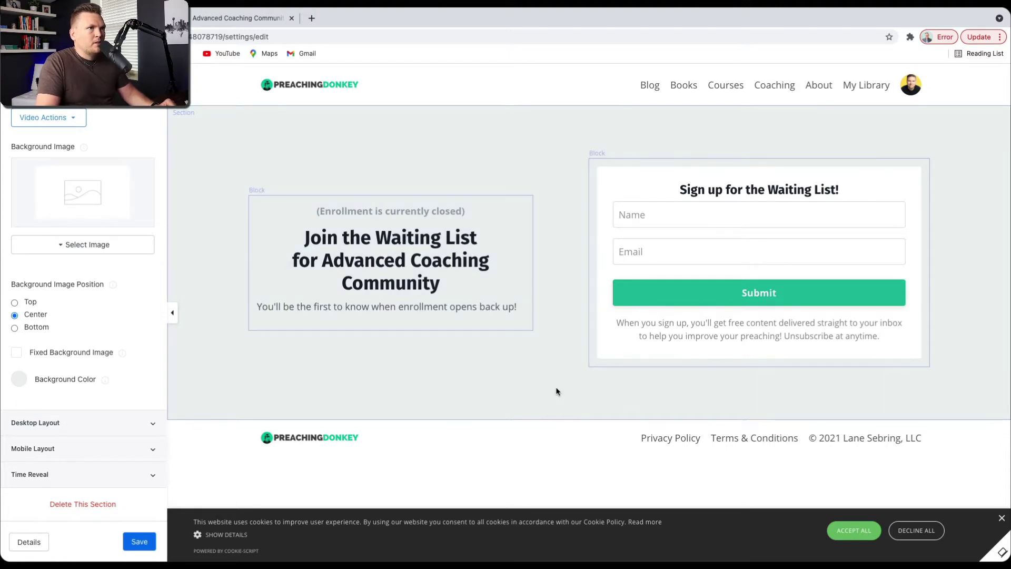
click(736, 234)
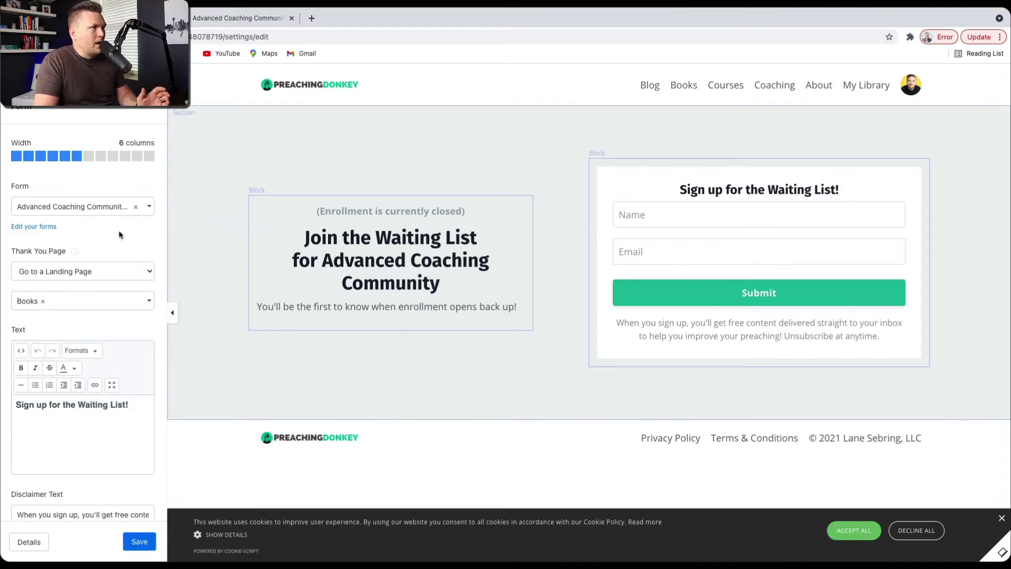
click(149, 206)
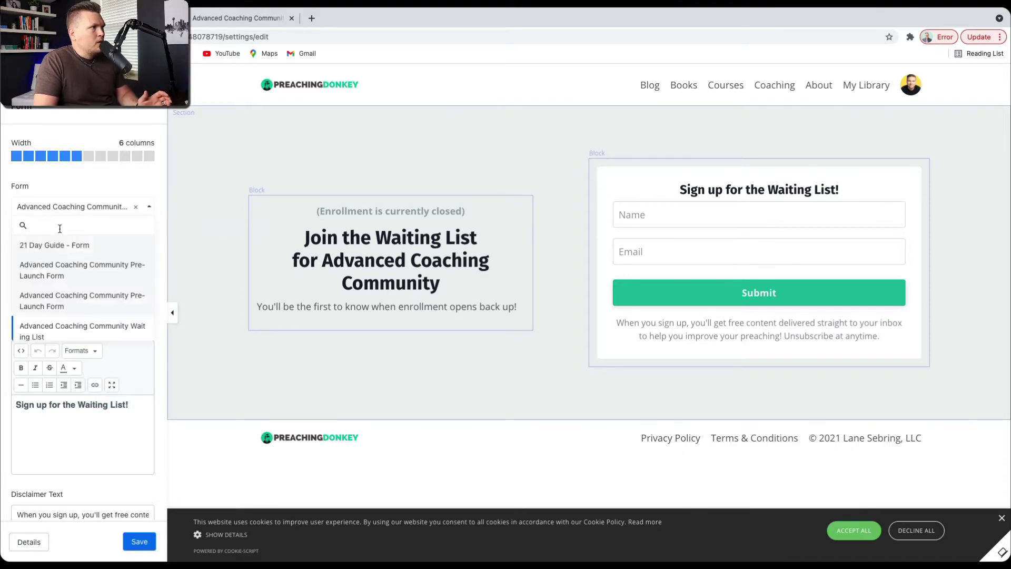
scroll(53, 278, down, 4)
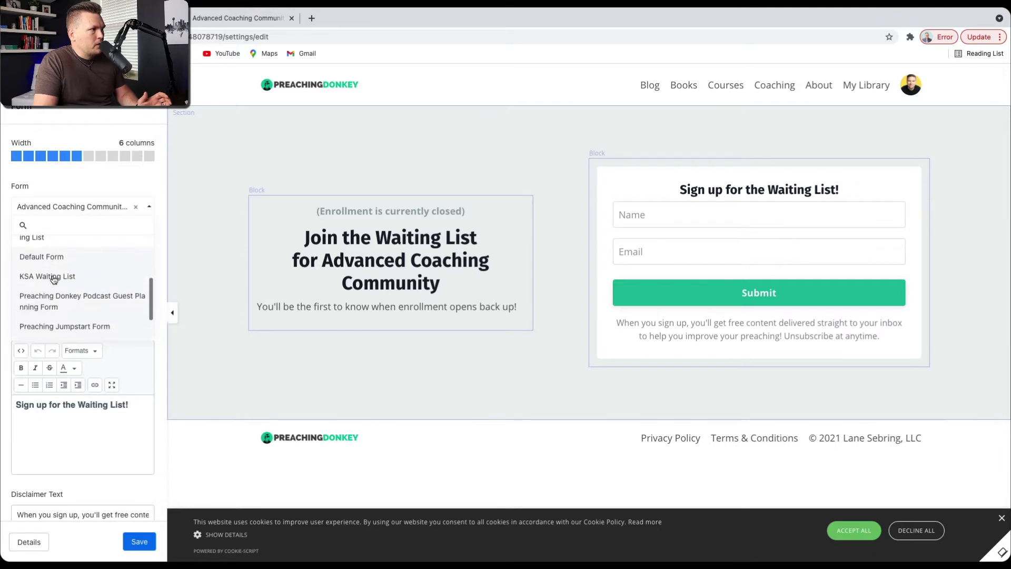
scroll(53, 279, up, 3)
scroll(53, 279, up, 1)
click(68, 191)
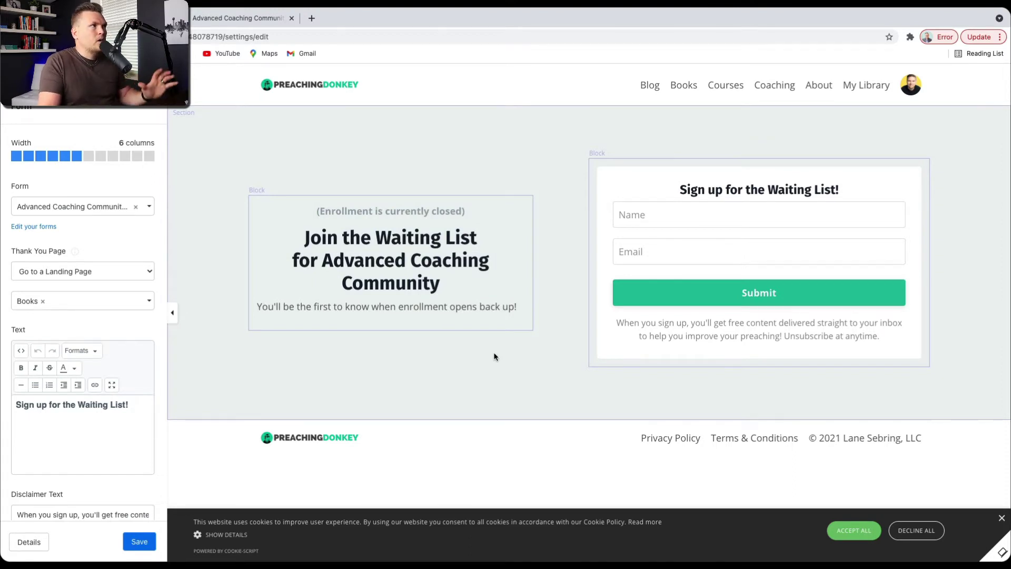
Step: On the live site, go from Courses to the Advanced Coaching waiting-list page
click(242, 18)
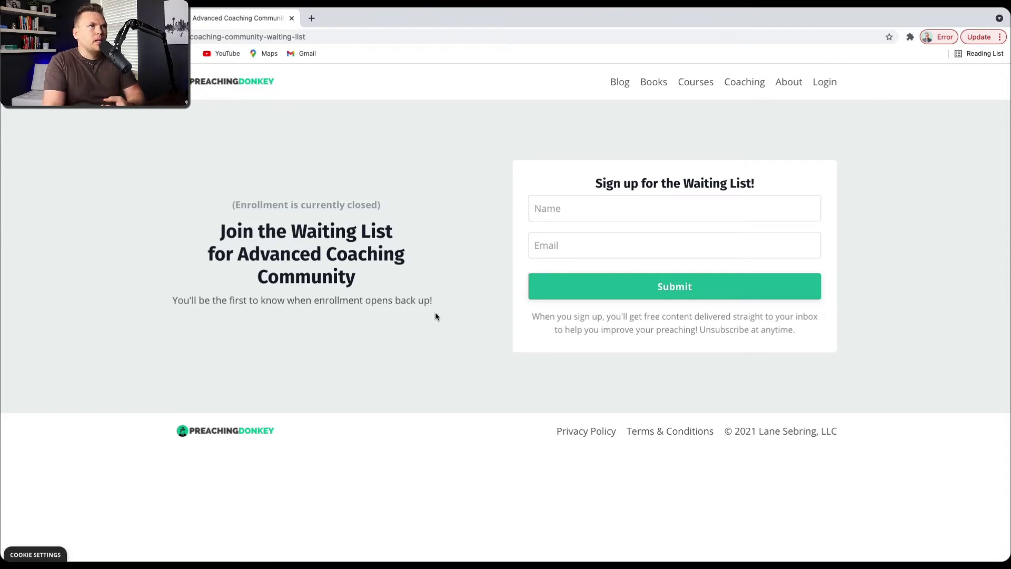
click(690, 84)
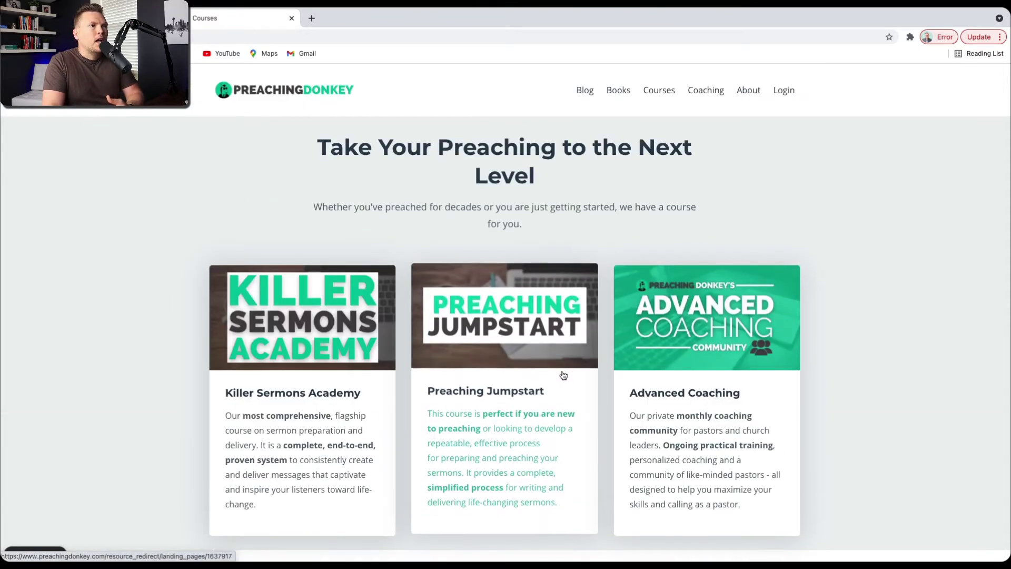
scroll(807, 438, down, 2)
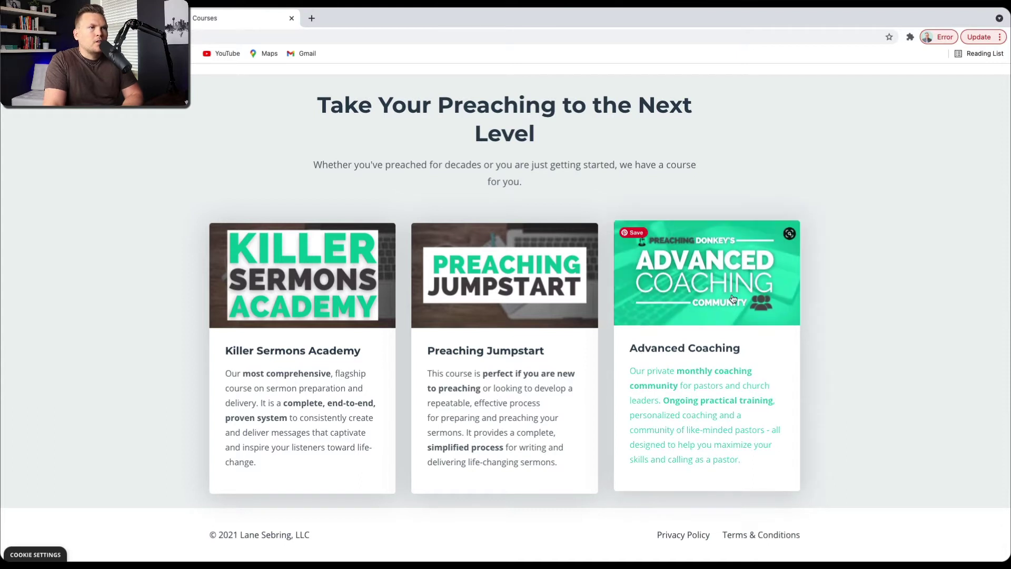
click(772, 337)
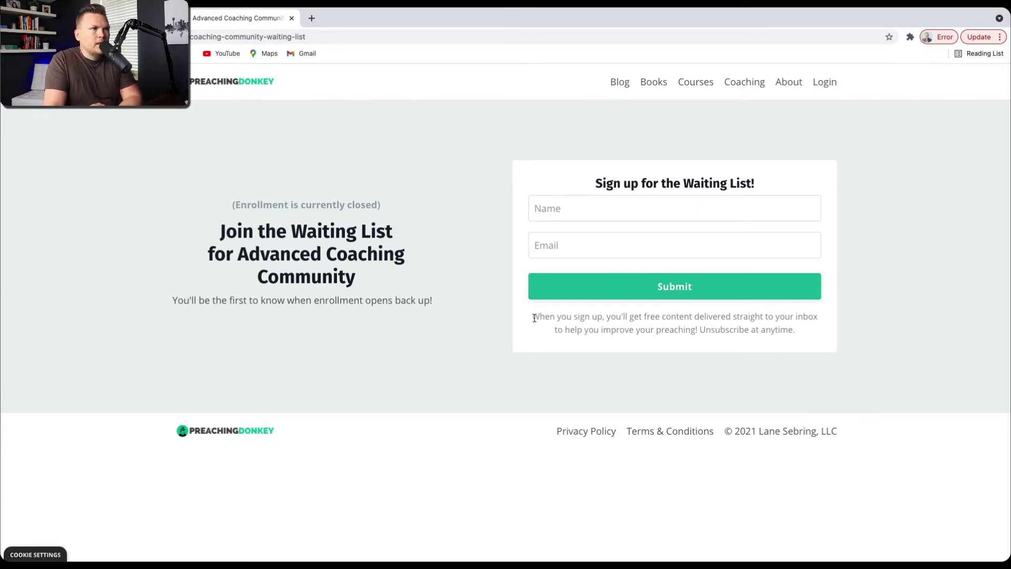
Step: Check the disclaimer under the form, then return to the admin's Marketing email campaigns
drag(532, 316, 792, 330)
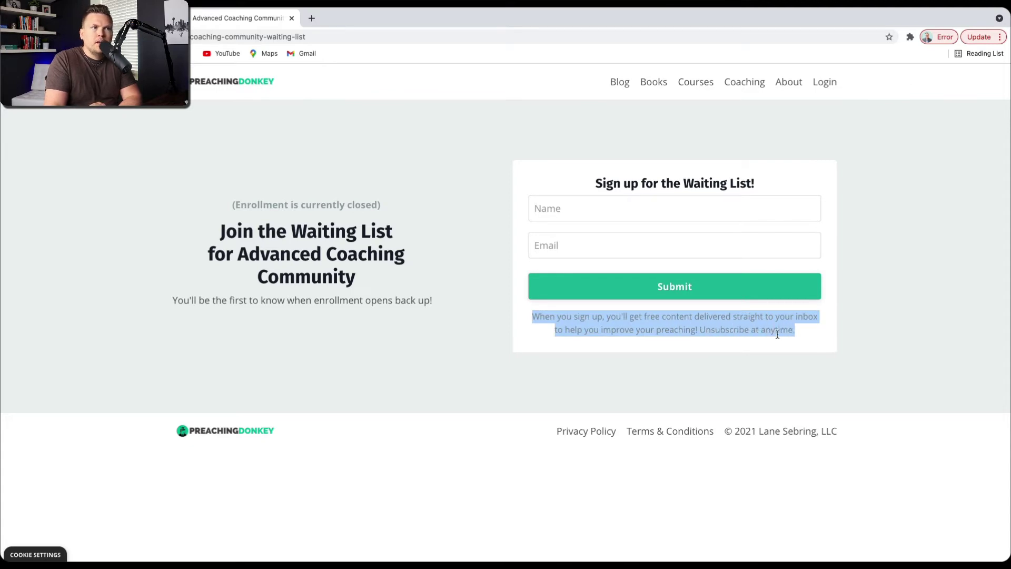
click(727, 378)
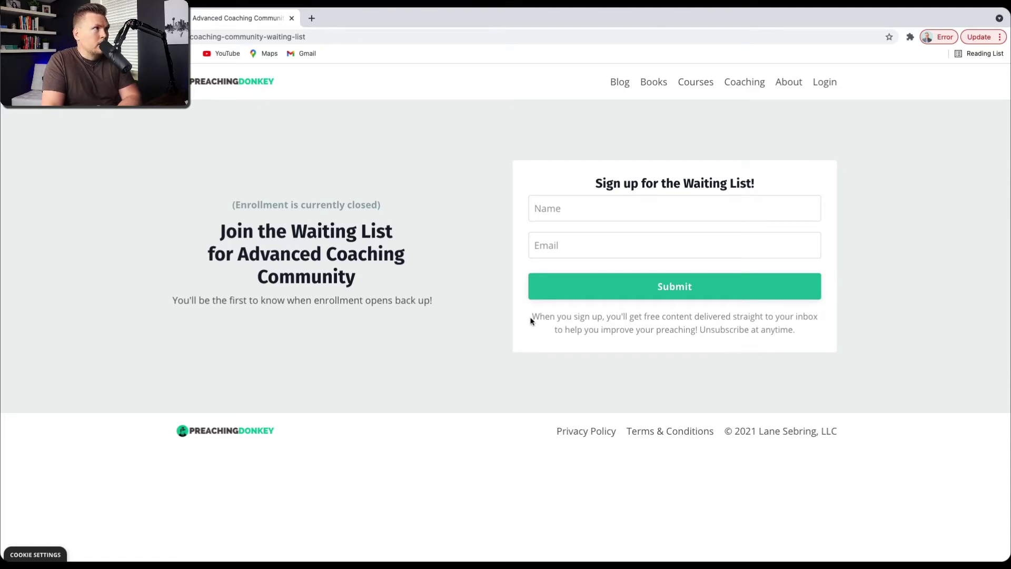
key(ctrl+shift+Tab)
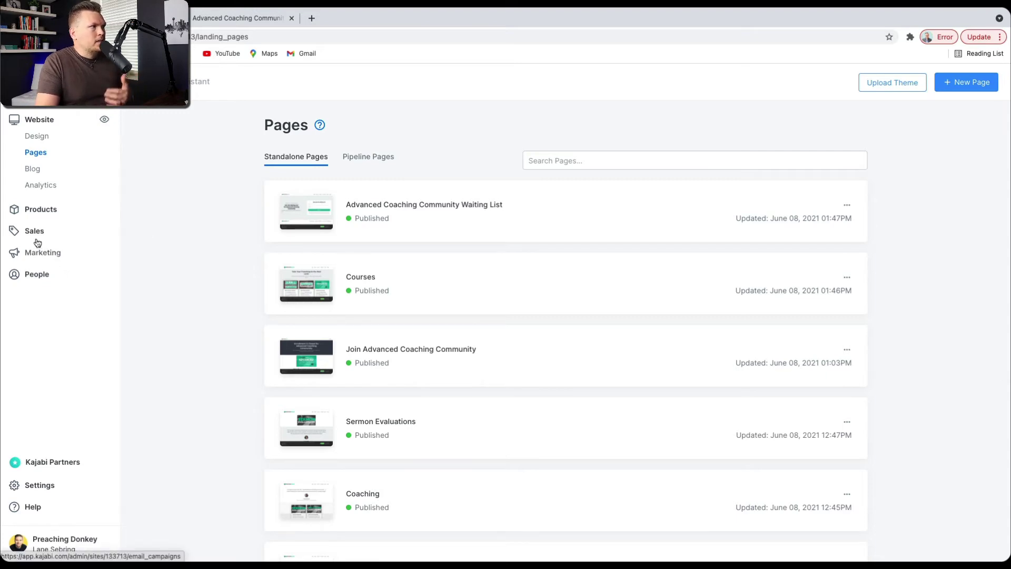
click(38, 255)
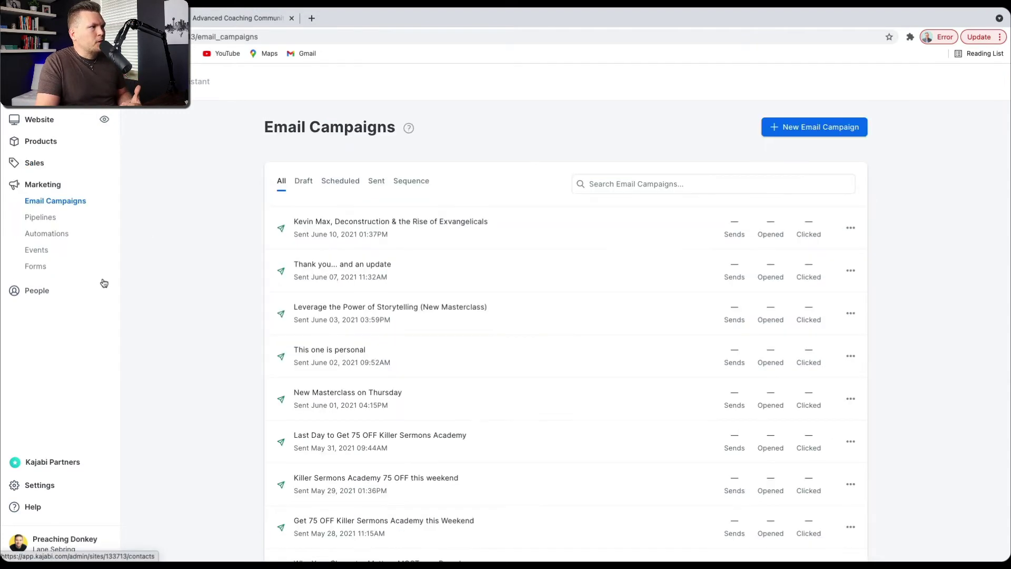
Step: Start a new form in Marketing > Forms, titled with the suggested Advanced Coaching Community Waiting List name
click(36, 271)
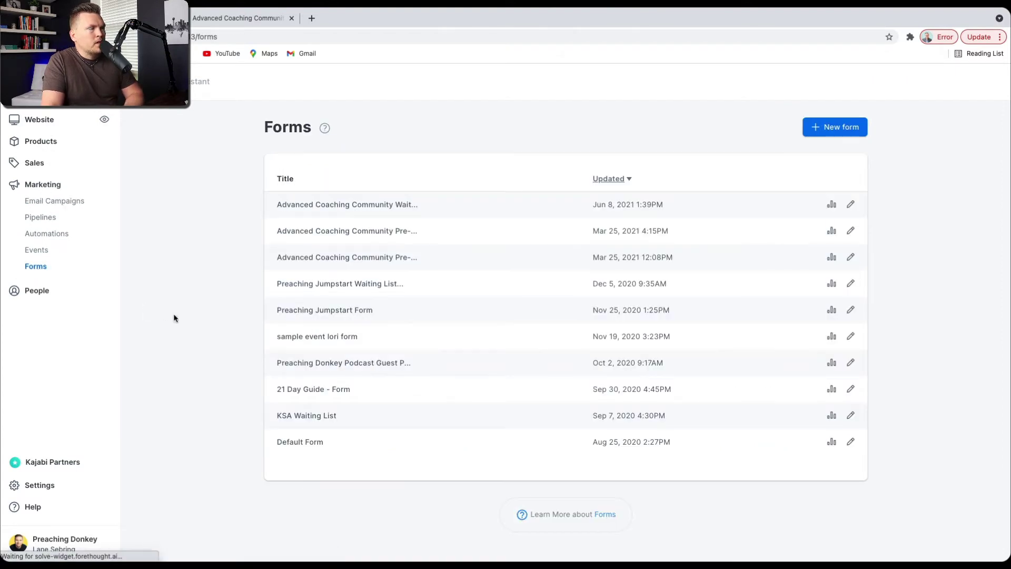
click(815, 132)
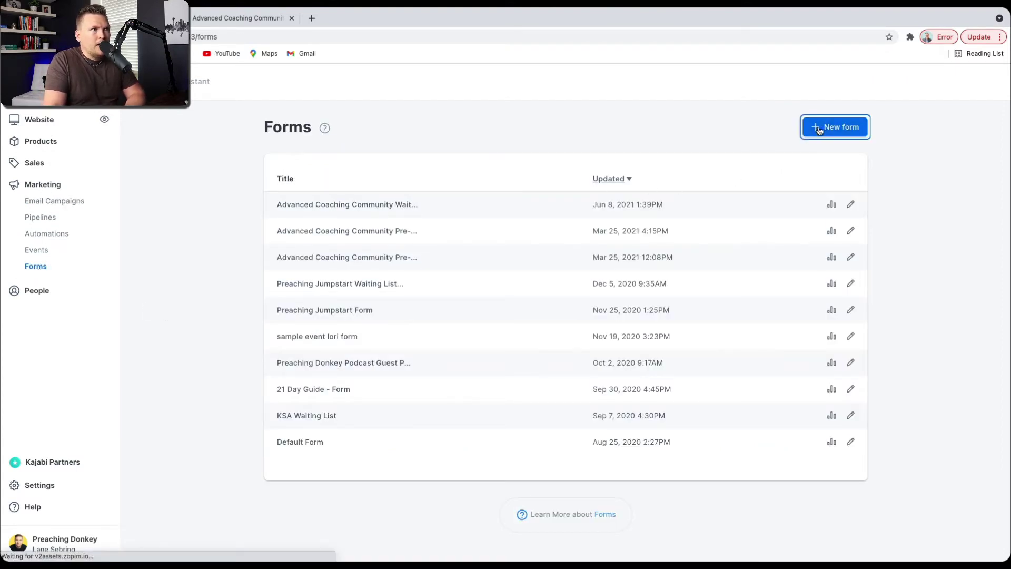
click(615, 220)
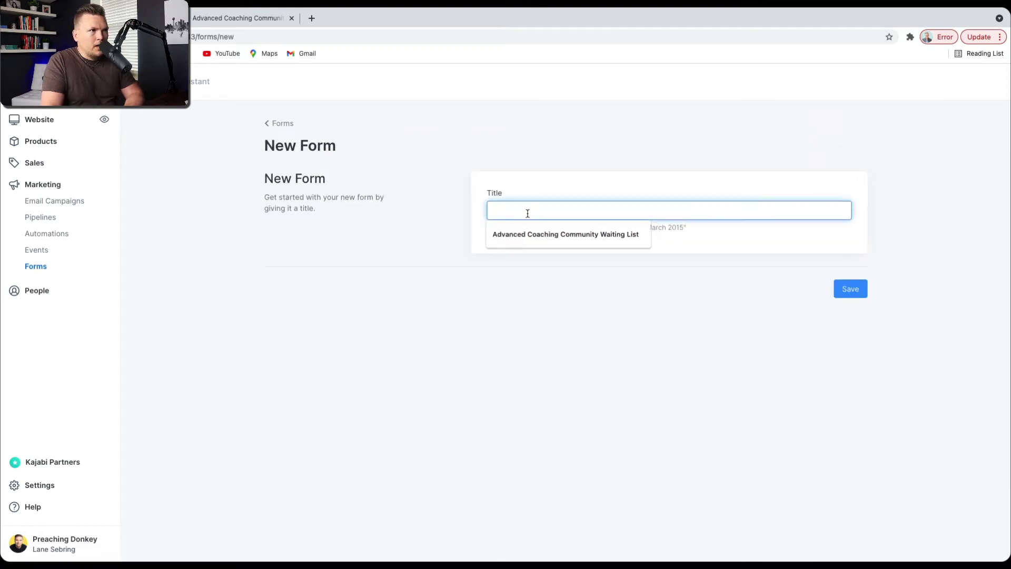
click(560, 234)
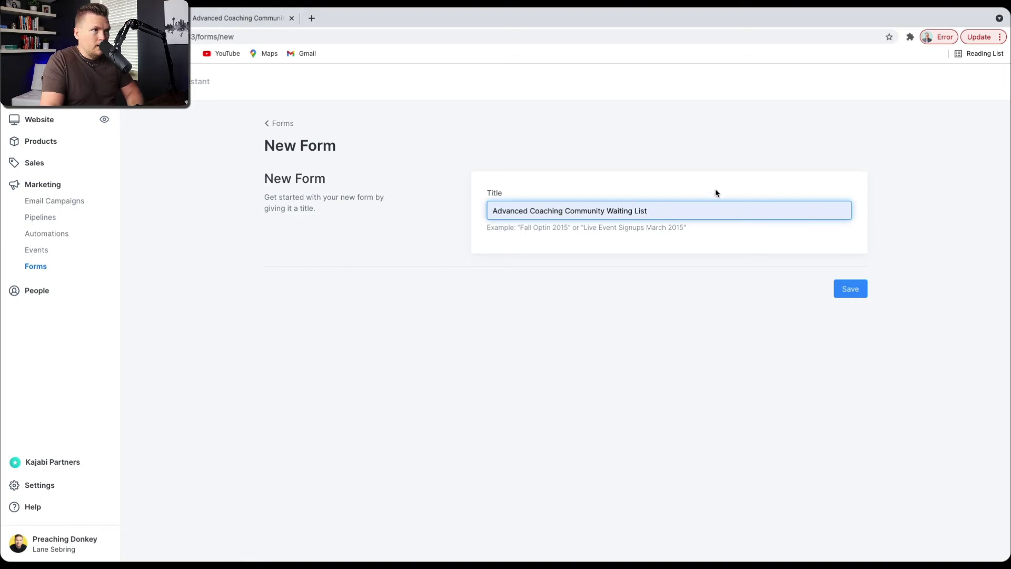
Step: Append '1' to the title, save the form, and review its Form Fields and Automations sections
text(1)
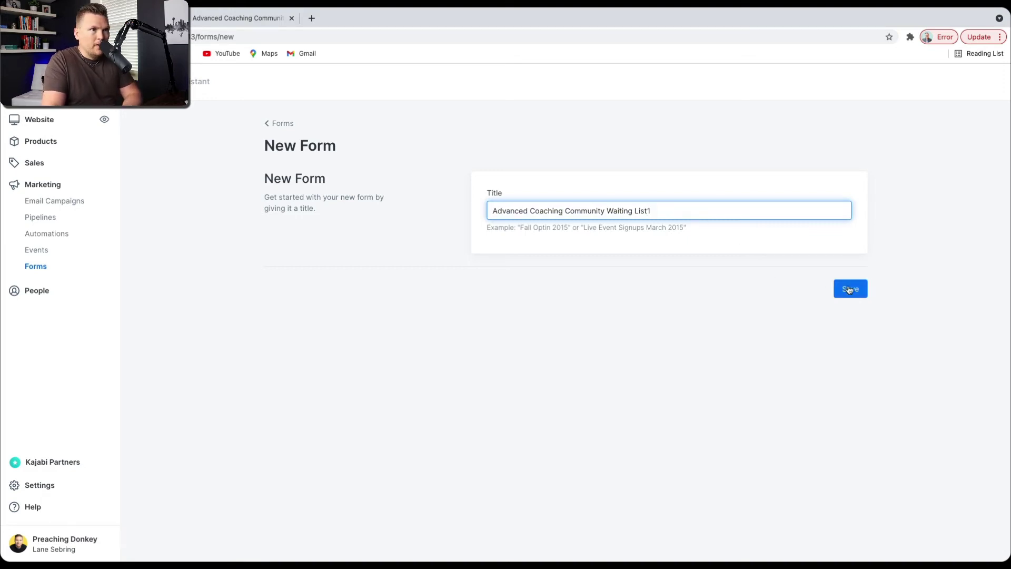
click(849, 288)
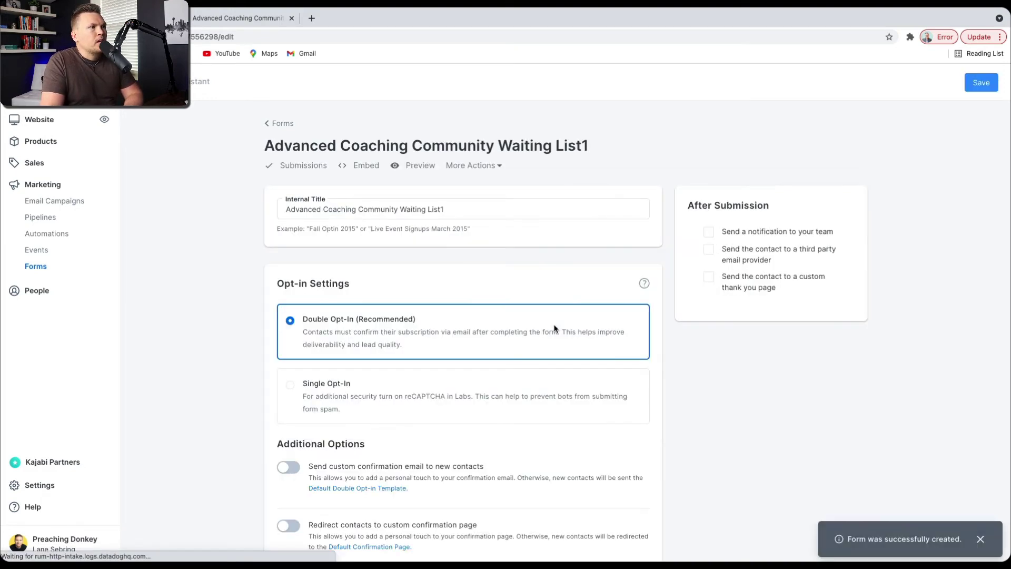
scroll(412, 298, down, 1)
scroll(412, 298, up, 1)
scroll(416, 322, down, 1)
scroll(419, 332, down, 1)
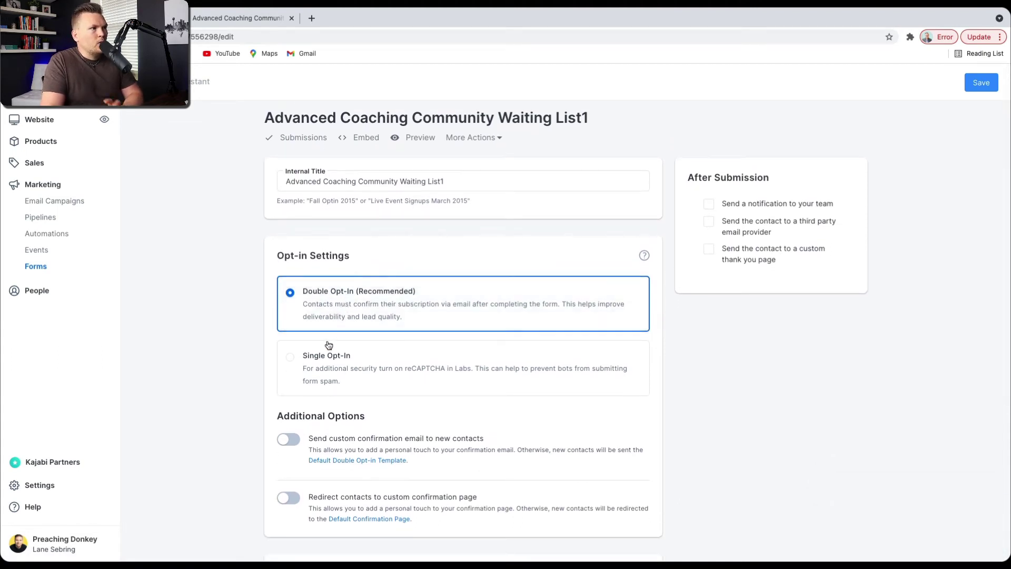
scroll(333, 364, down, 4)
scroll(333, 365, down, 1)
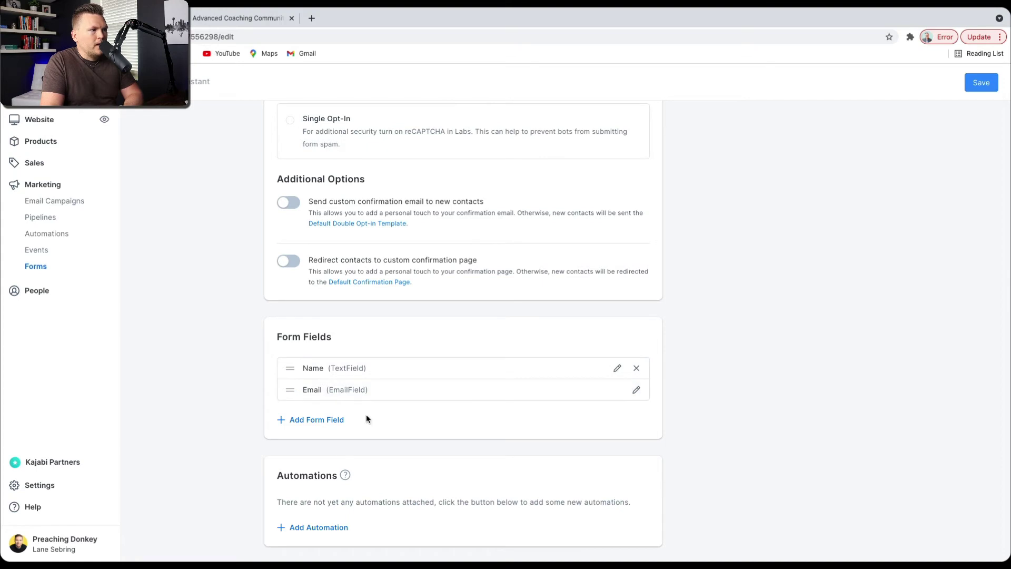
Step: Add a form automation: THEN Add a tag 'Interested in Advanced Coaching Community', and save it
click(298, 529)
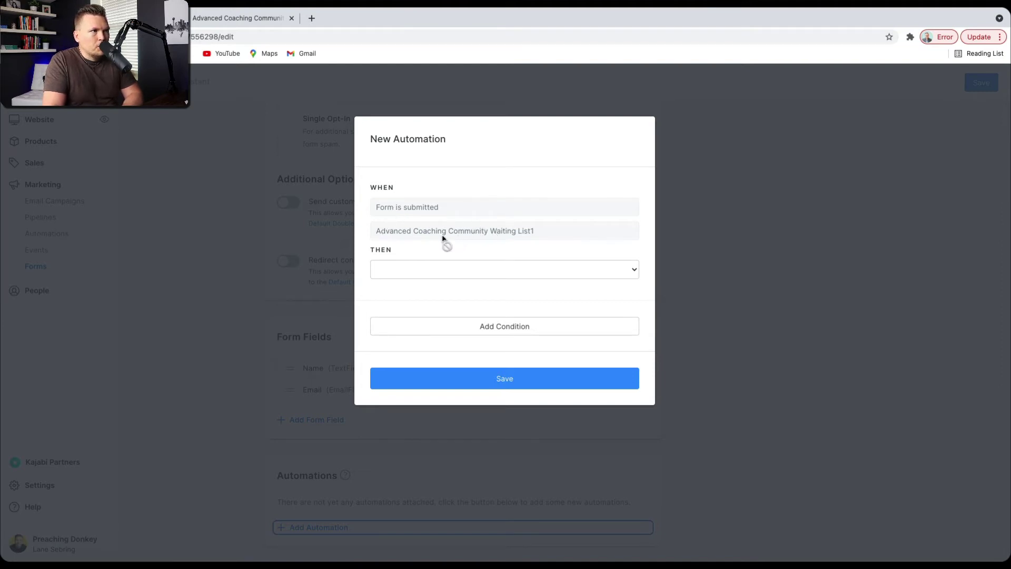
click(634, 270)
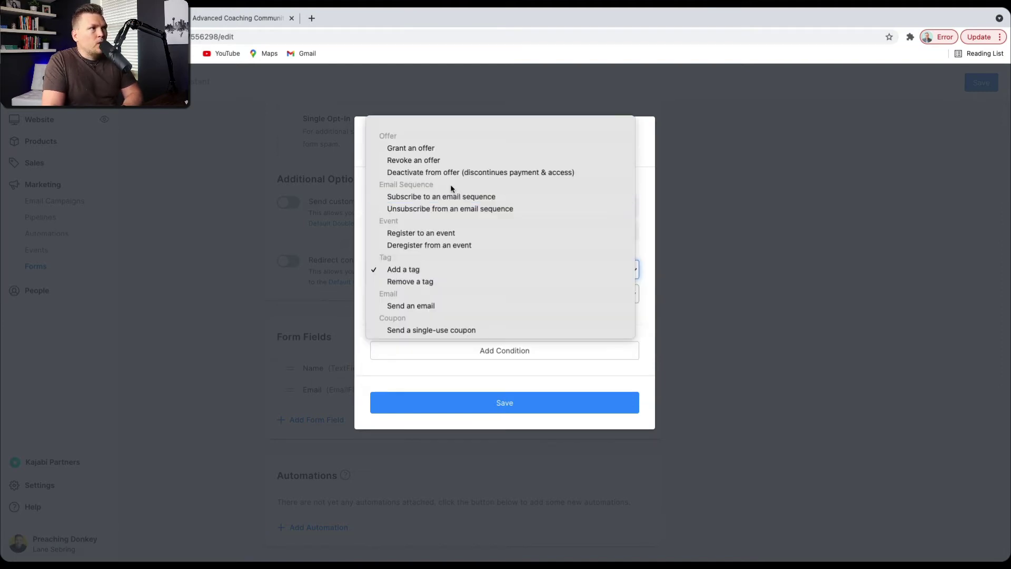
click(430, 270)
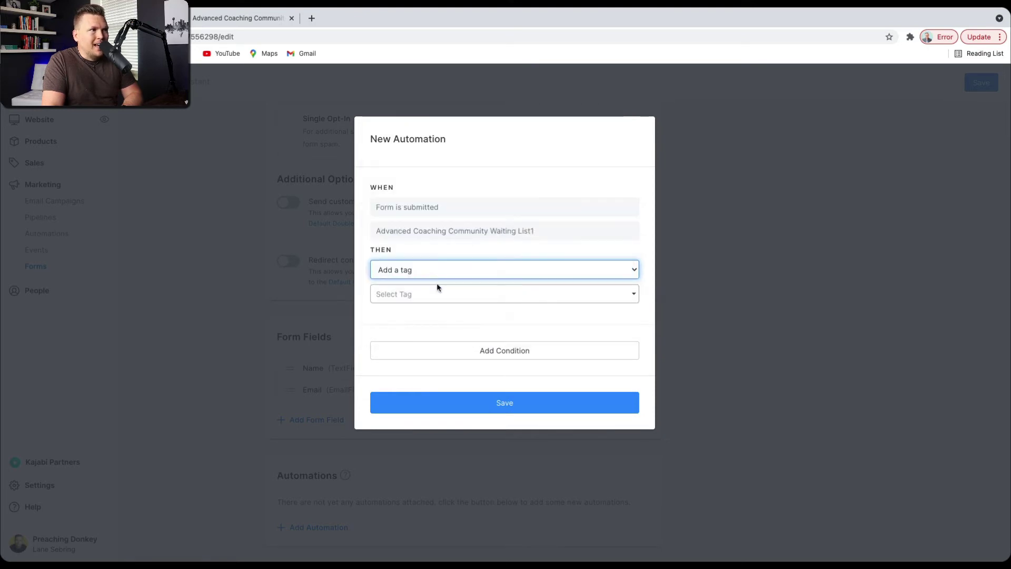
click(439, 291)
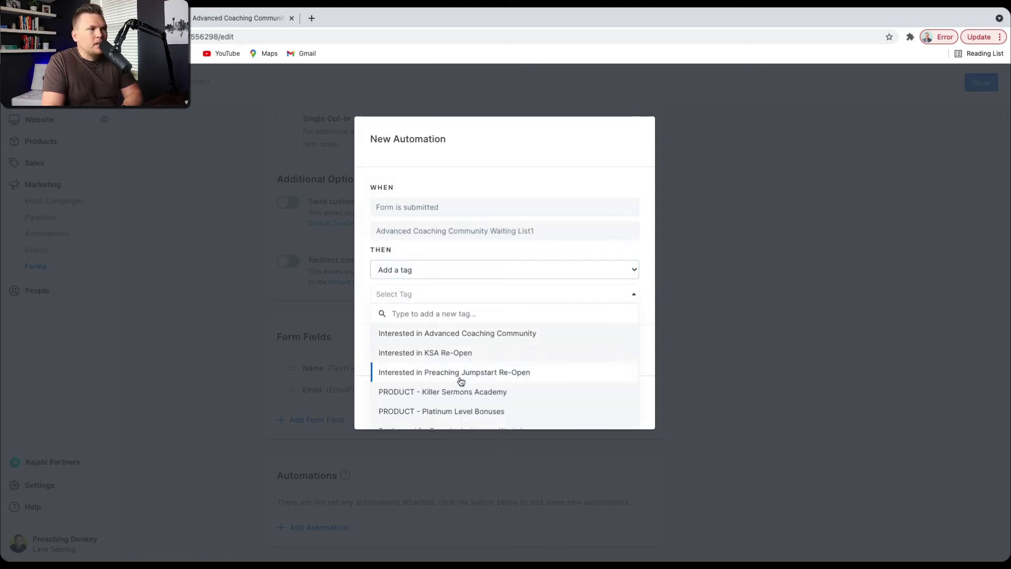
scroll(459, 380, down, 1)
scroll(460, 381, up, 1)
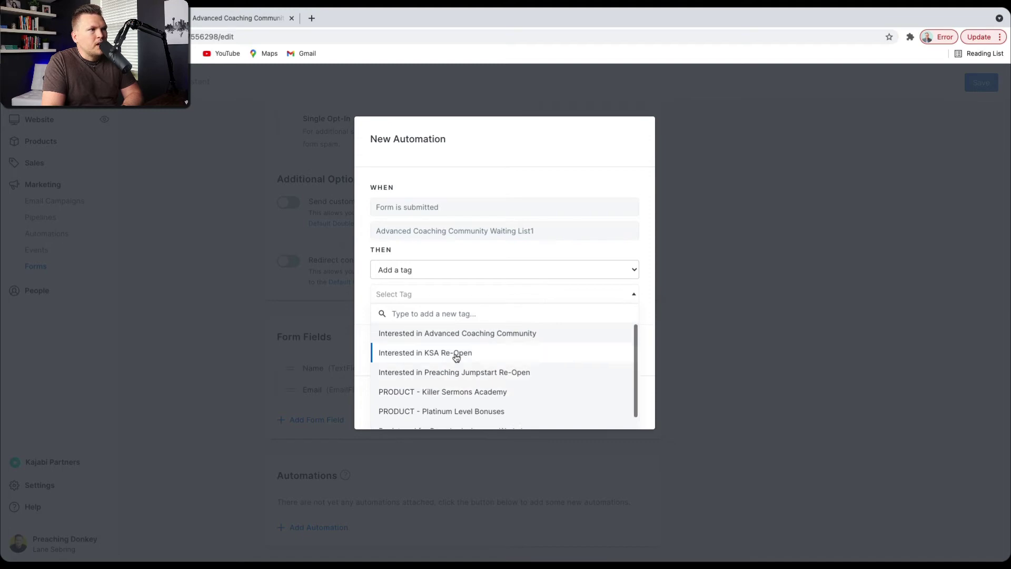
click(419, 338)
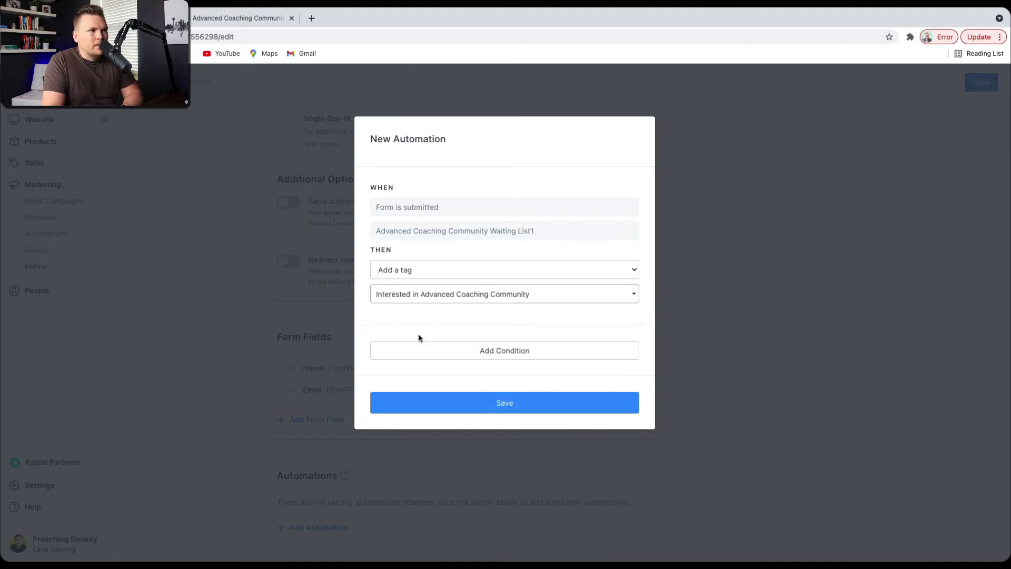
click(510, 403)
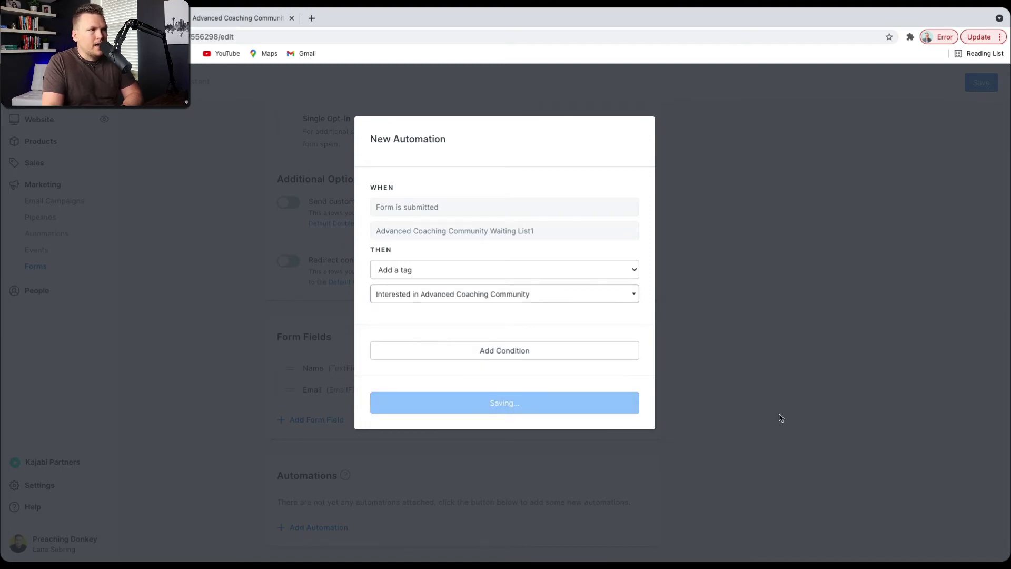
scroll(746, 428, down, 2)
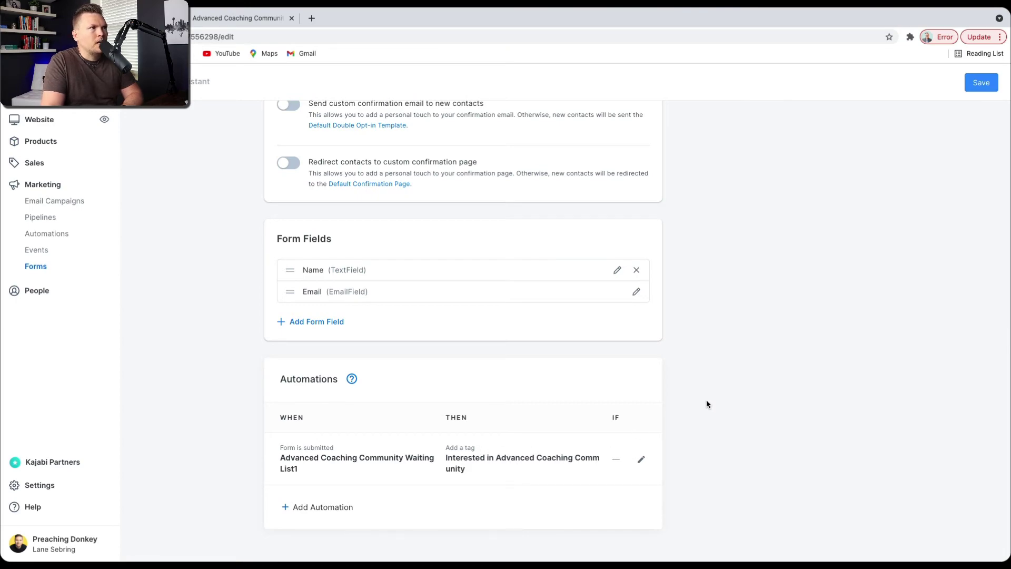
Step: Back in Forms, open the original Advanced Coaching Community Waiting List form and review its automations
scroll(706, 399, up, 7)
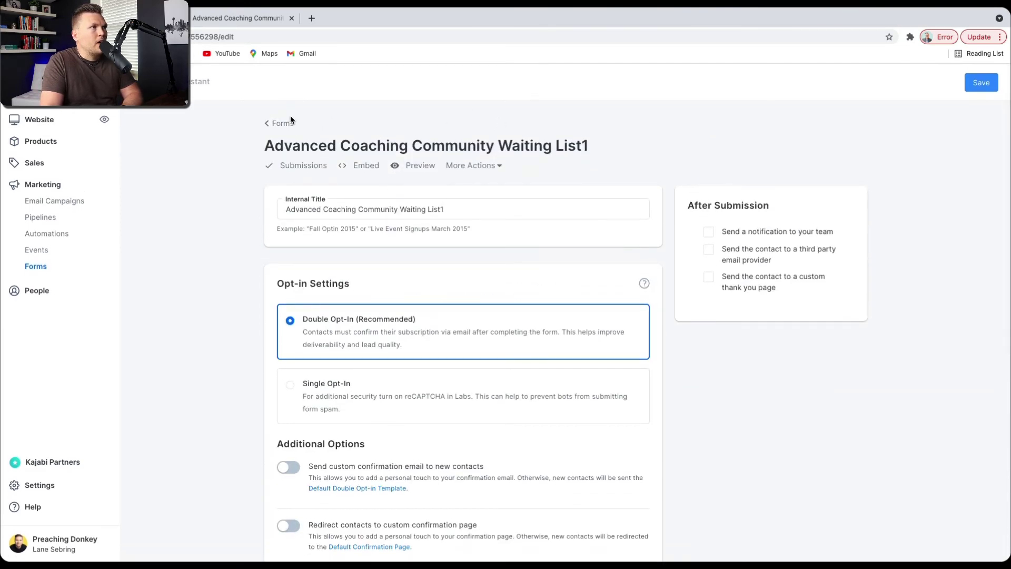
click(282, 123)
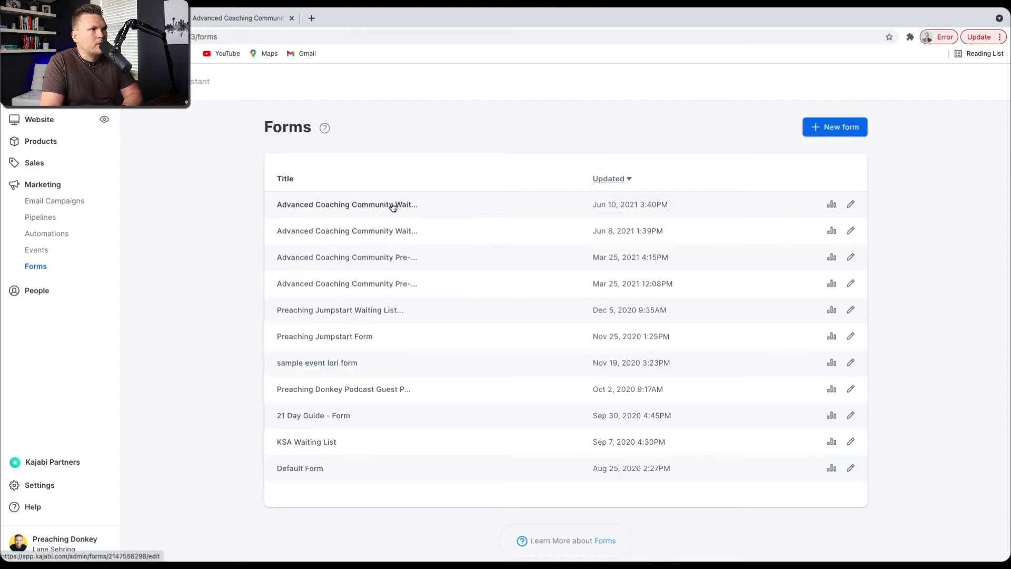
click(394, 230)
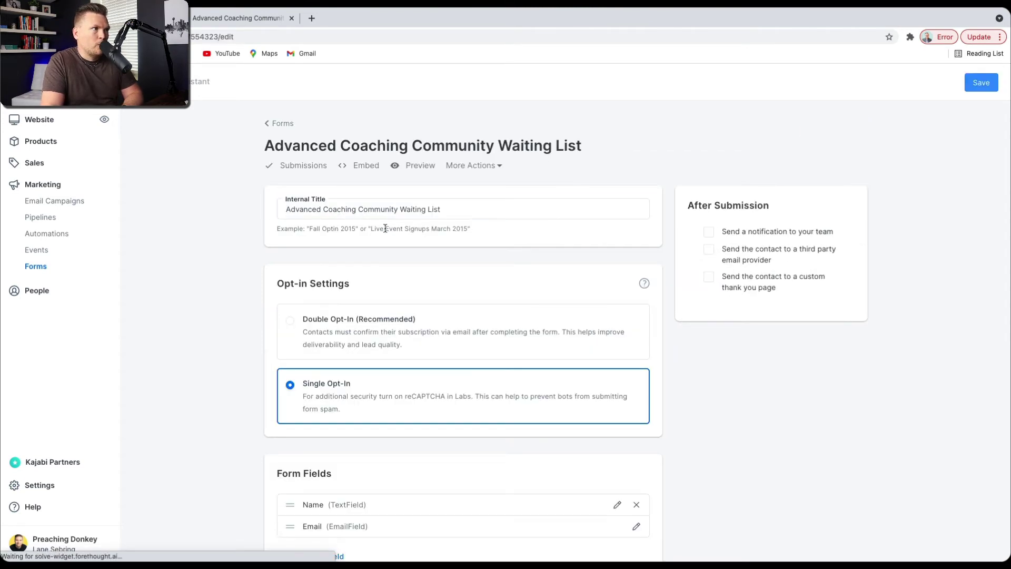
scroll(497, 343, down, 2)
scroll(496, 342, up, 2)
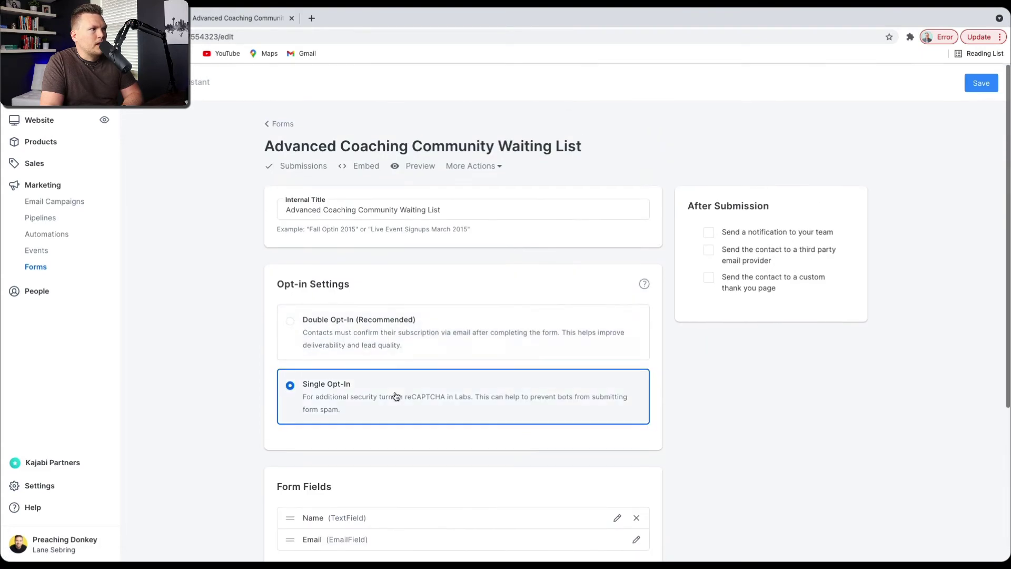
scroll(475, 377, down, 2)
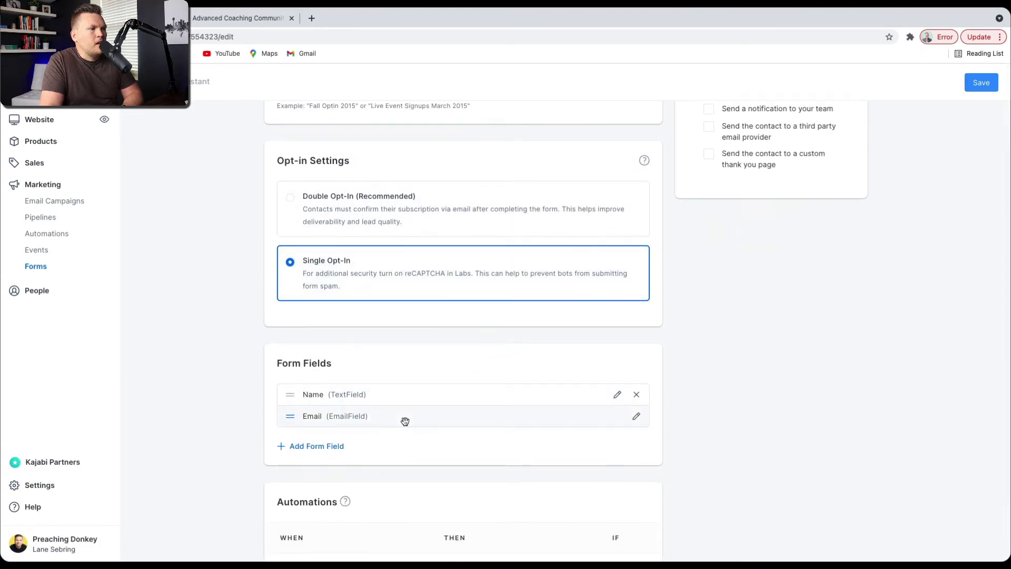
scroll(405, 422, down, 2)
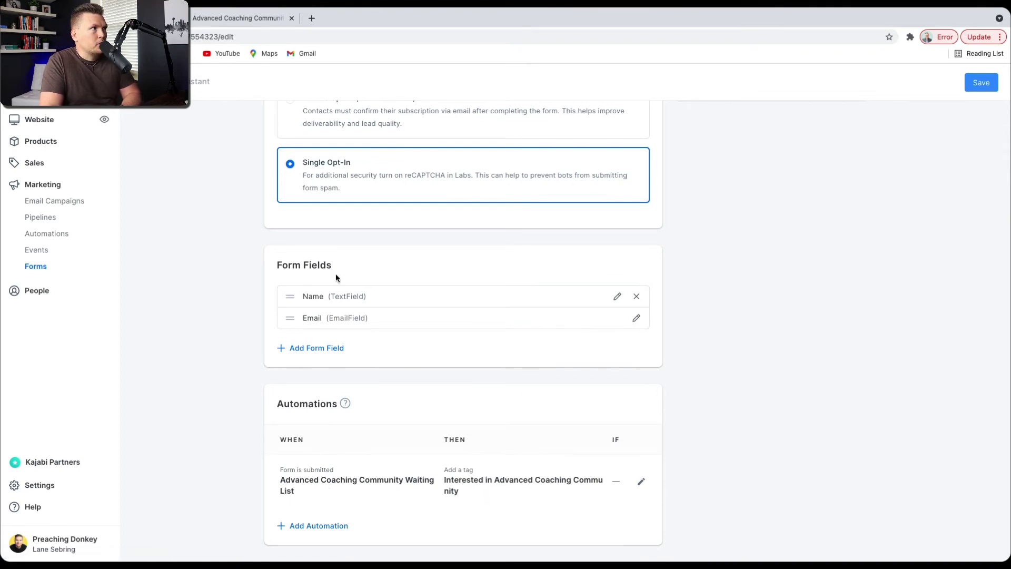
click(223, 21)
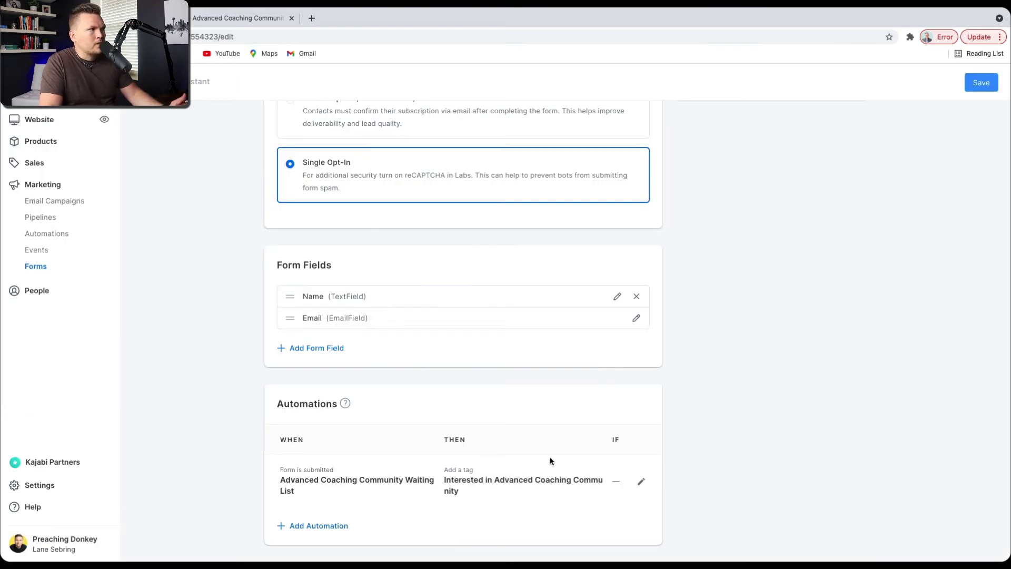
Step: In People > Manage Tags, view the contact tags, briefly open Add tag, and return to the list
click(38, 294)
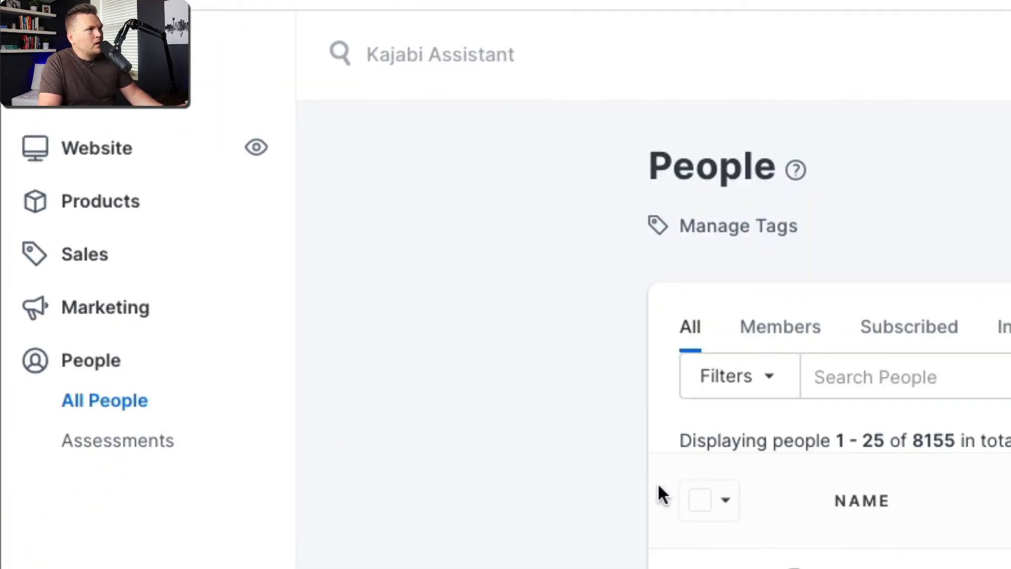
click(756, 231)
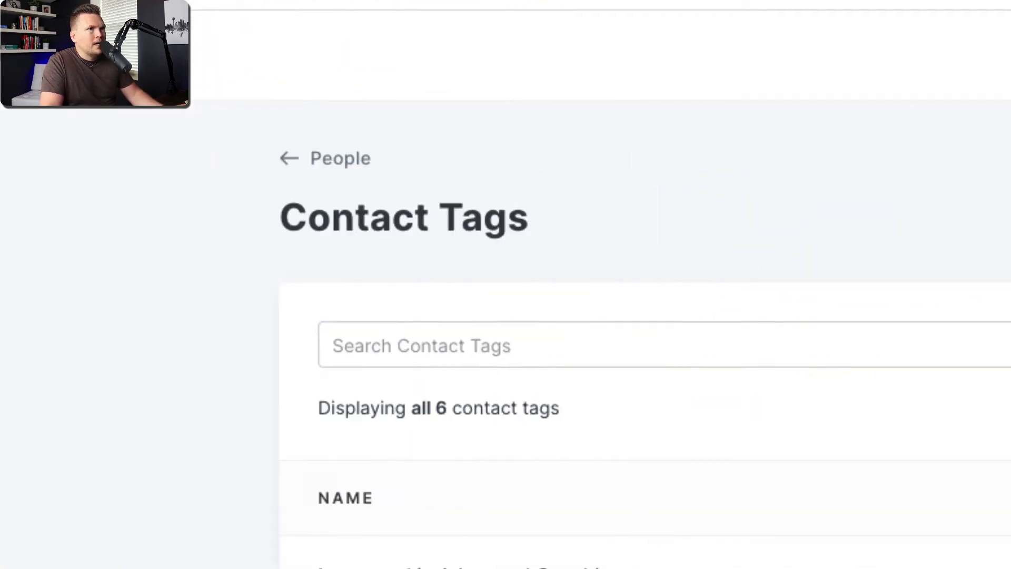
click(674, 217)
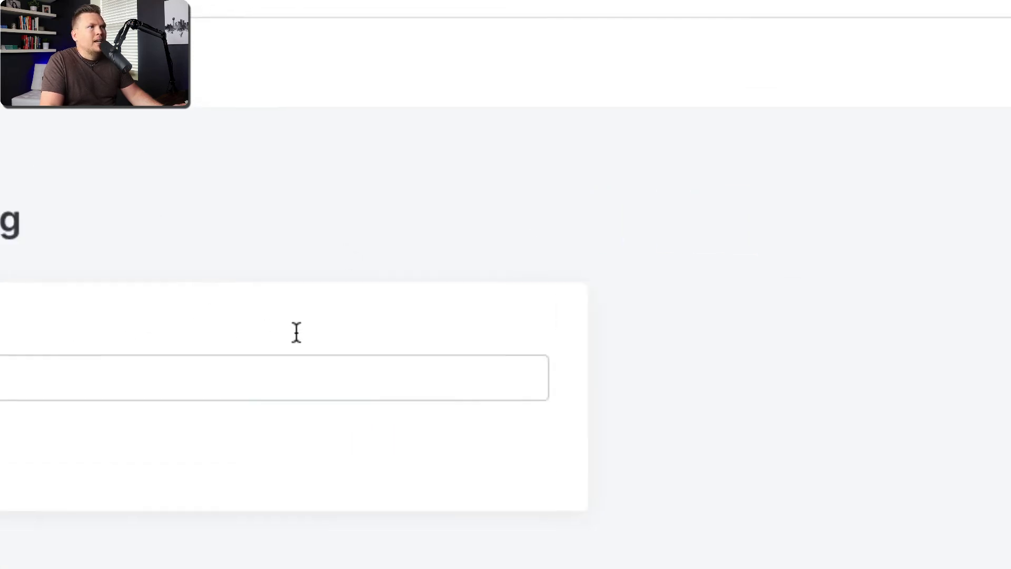
click(165, 179)
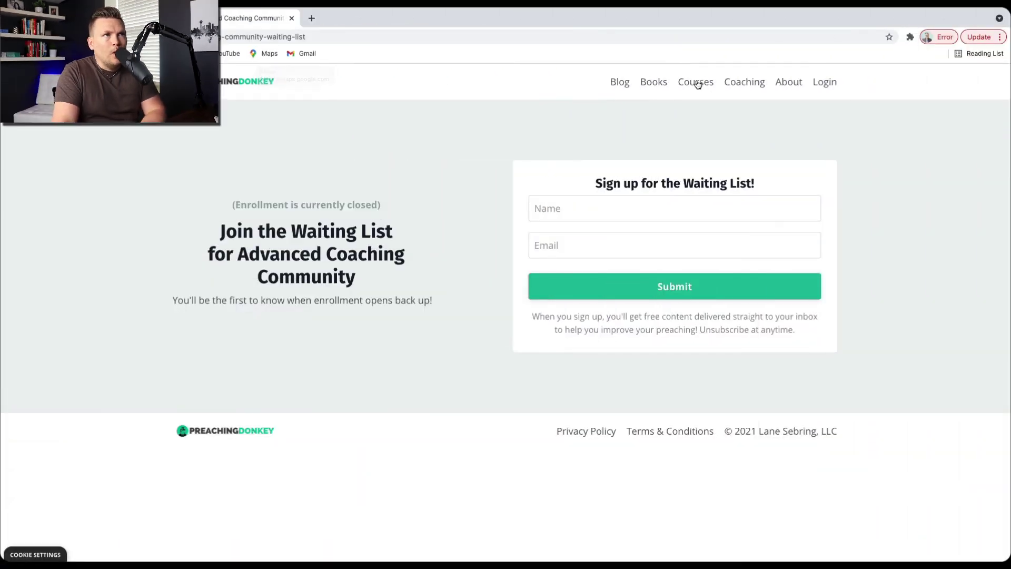
Step: On the live site, follow the Advanced Coaching card from Courses to its waiting-list page and back
click(696, 81)
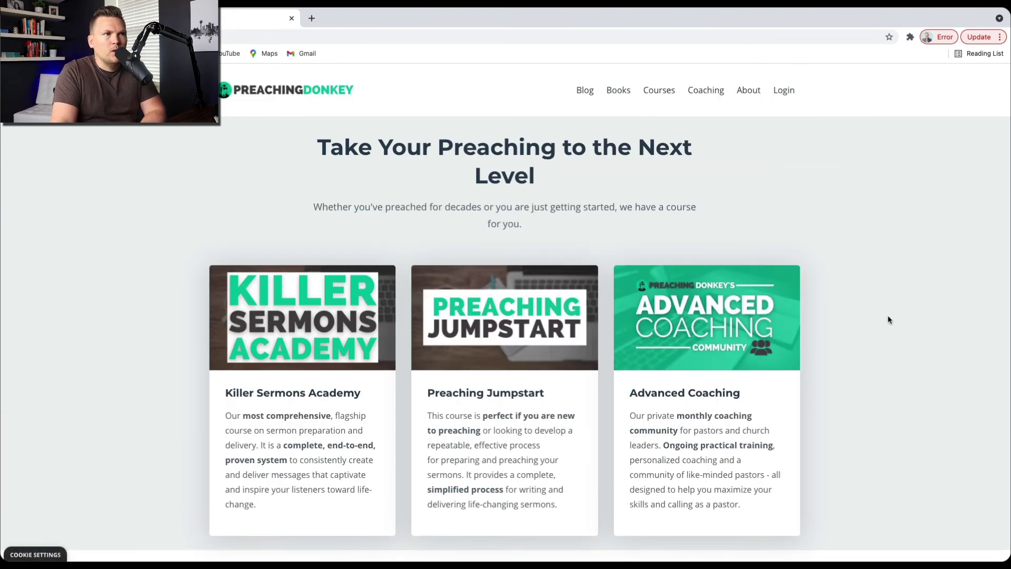
click(713, 343)
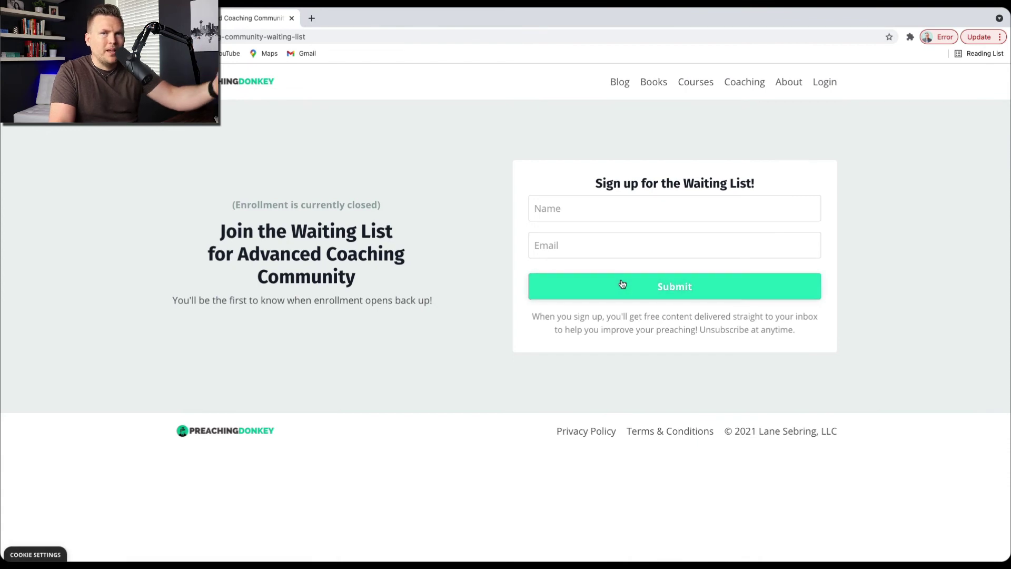
click(696, 83)
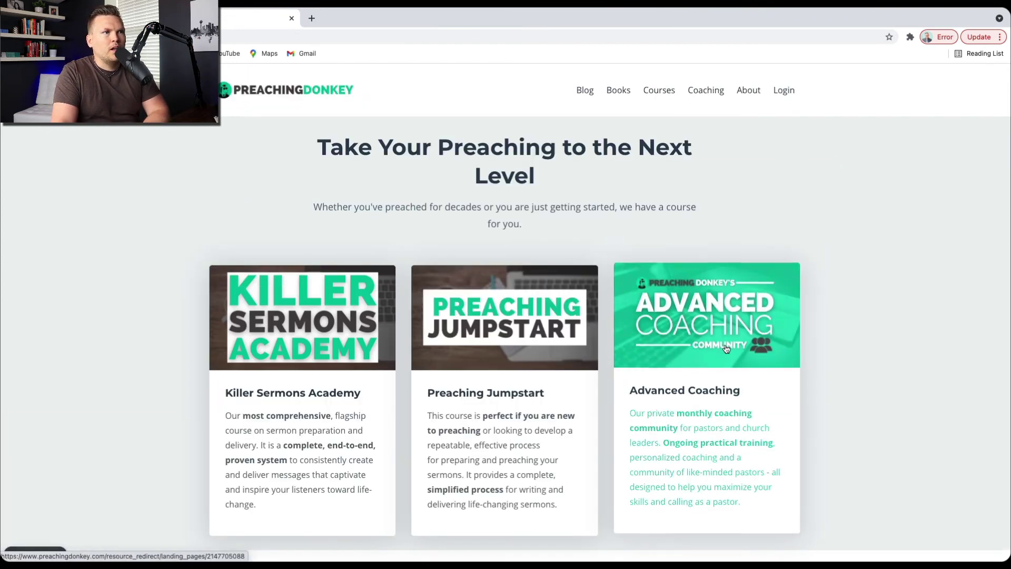